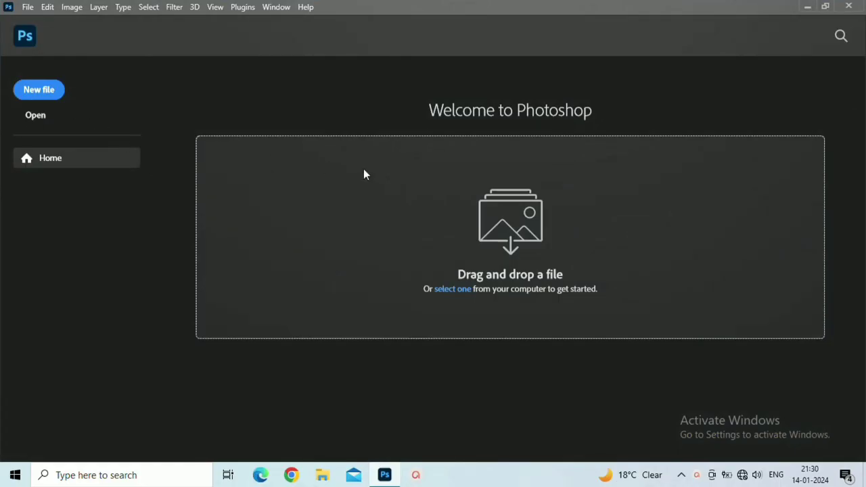
Open the raw file _DSC0403.NEF from the Home screen and pass it through Camera Raw.
{"action": "left_click", "coordinate": [36, 115]}
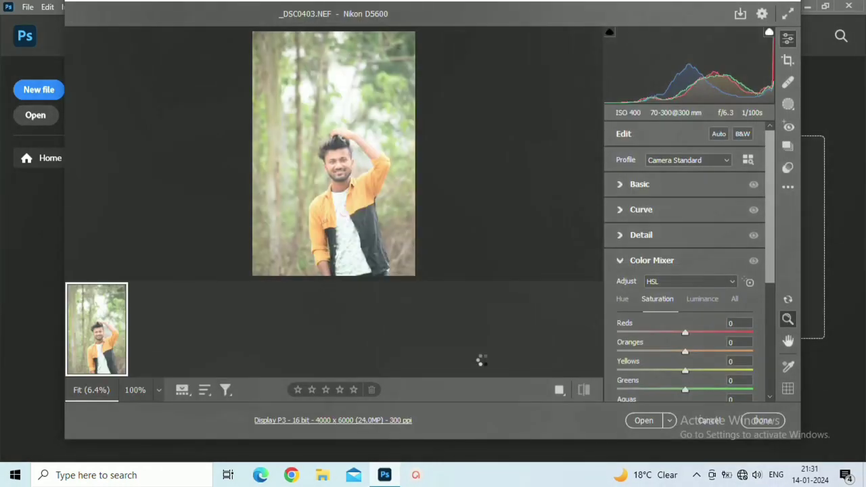
{"action": "left_click", "coordinate": [639, 421]}
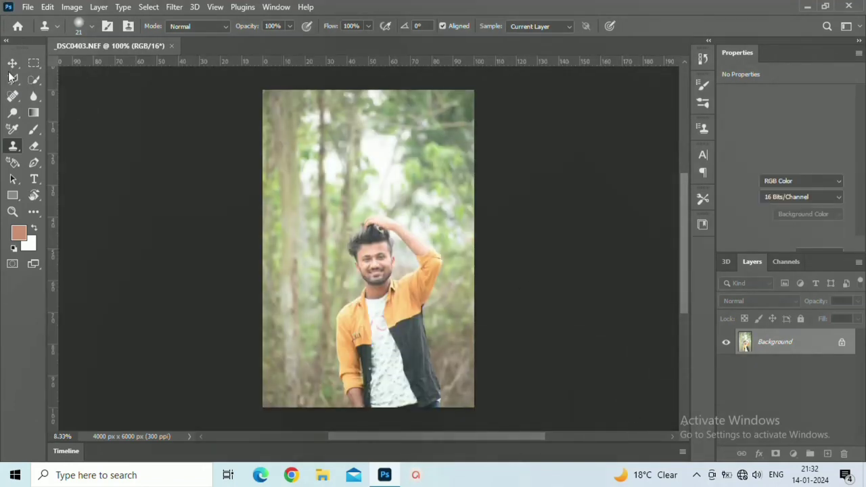
Zoom in to inspect the man's face, then zoom back out to the whole photo.
{"action": "left_click_drag", "start_coordinate": [12, 64], "coordinate": [54, 65]}
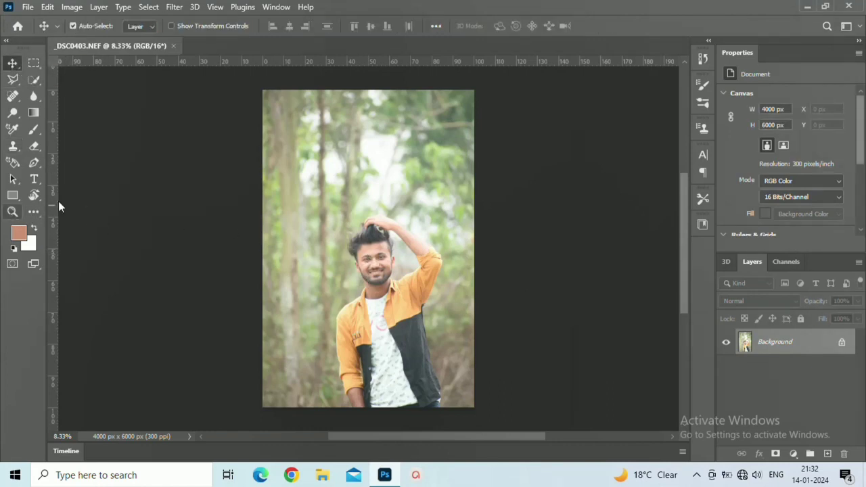
{"action": "key", "text": "z"}
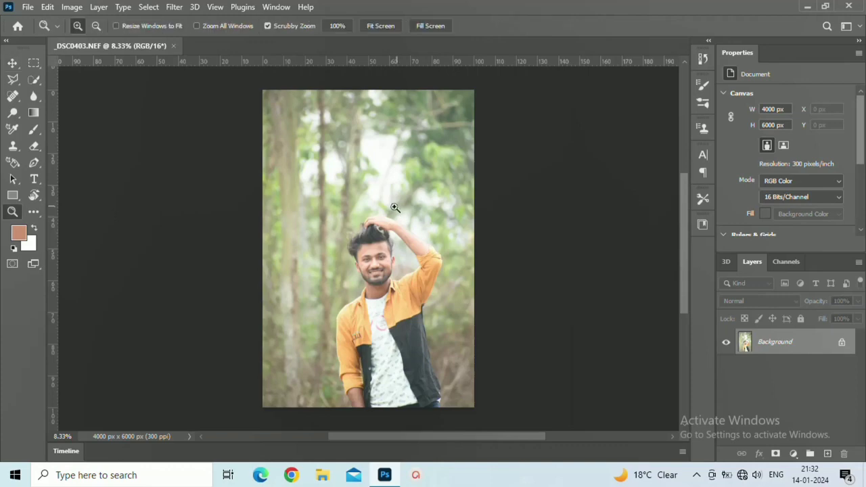
{"action": "left_click", "coordinate": [383, 258]}
{"action": "left_click", "coordinate": [383, 257]}
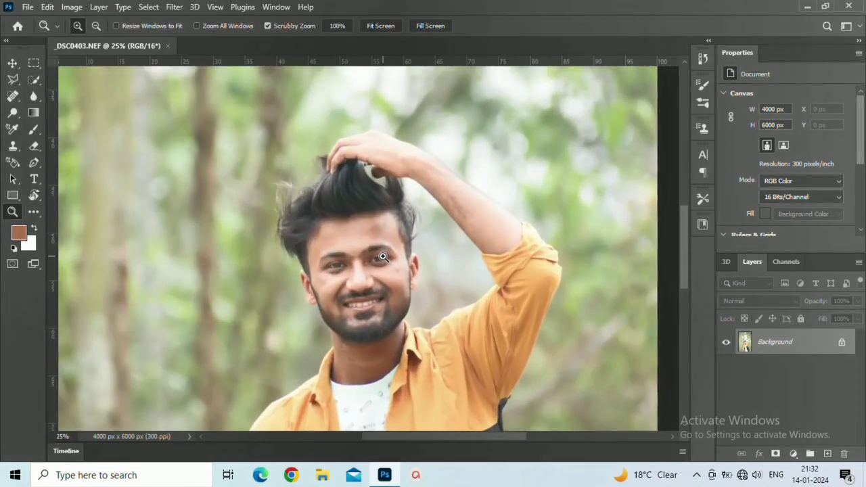
{"action": "left_click", "coordinate": [377, 274]}
{"action": "scroll", "coordinate": [386, 275], "scroll_direction": "down", "scroll_amount": 2}
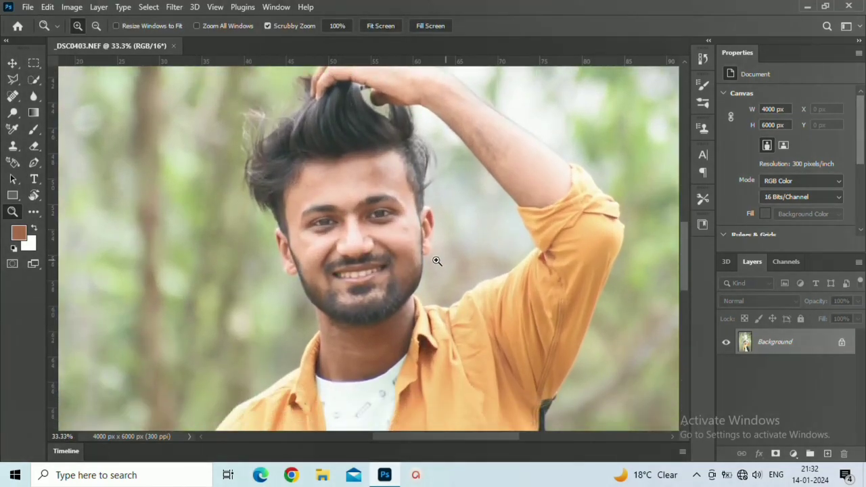
{"action": "left_click_drag", "start_coordinate": [440, 262], "coordinate": [191, 257]}
{"action": "left_click", "coordinate": [12, 63]}
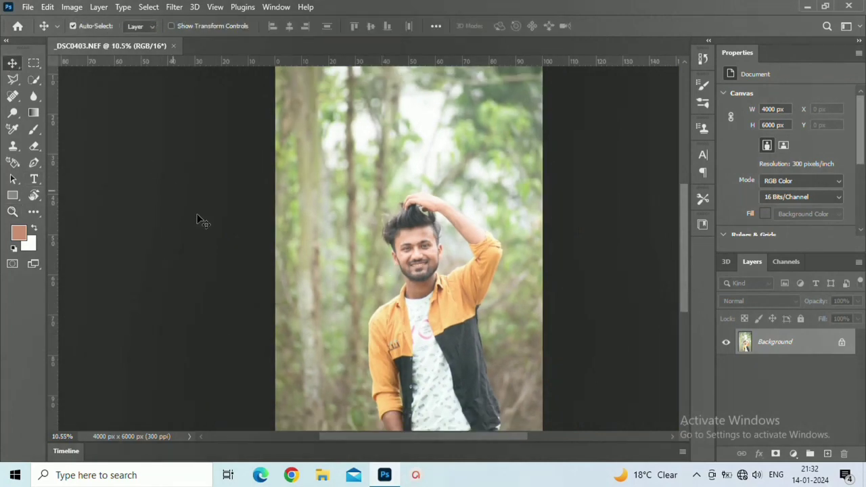
Add a Brightness/Contrast layer with brightness -38, clipped to the Background photo.
{"action": "left_click", "coordinate": [793, 455]}
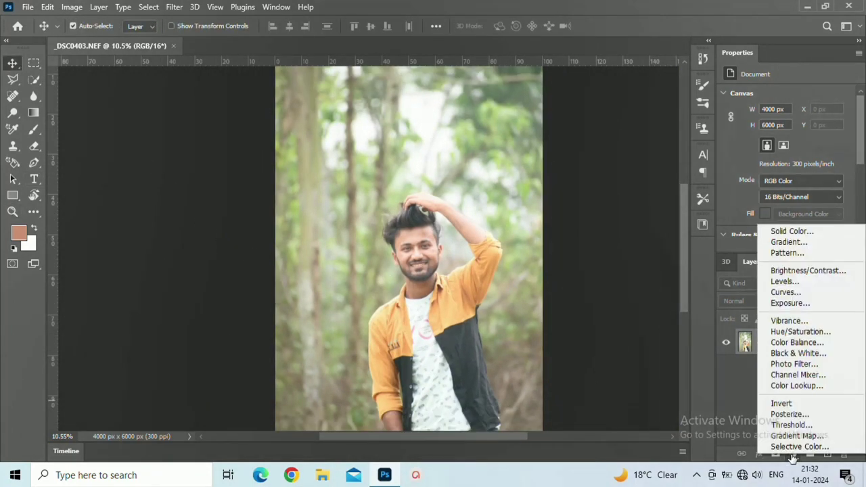
{"action": "left_click", "coordinate": [784, 272]}
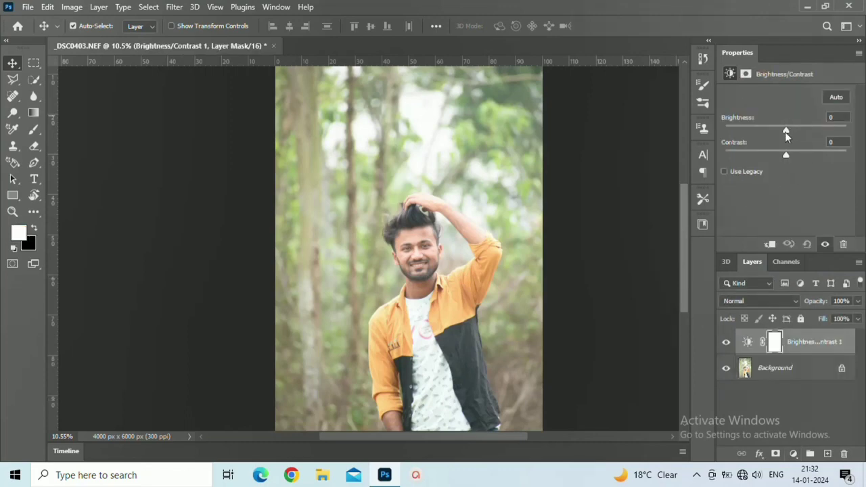
{"action": "left_click_drag", "start_coordinate": [784, 132], "coordinate": [770, 159]}
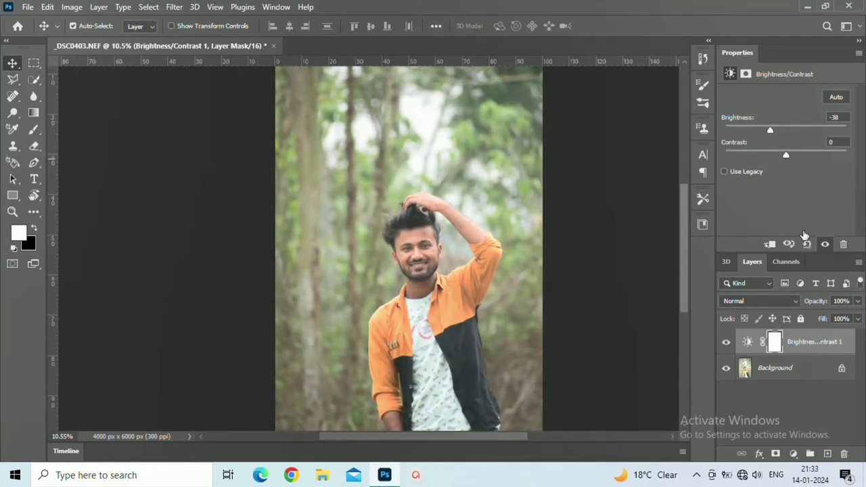
{"action": "left_click", "coordinate": [769, 244]}
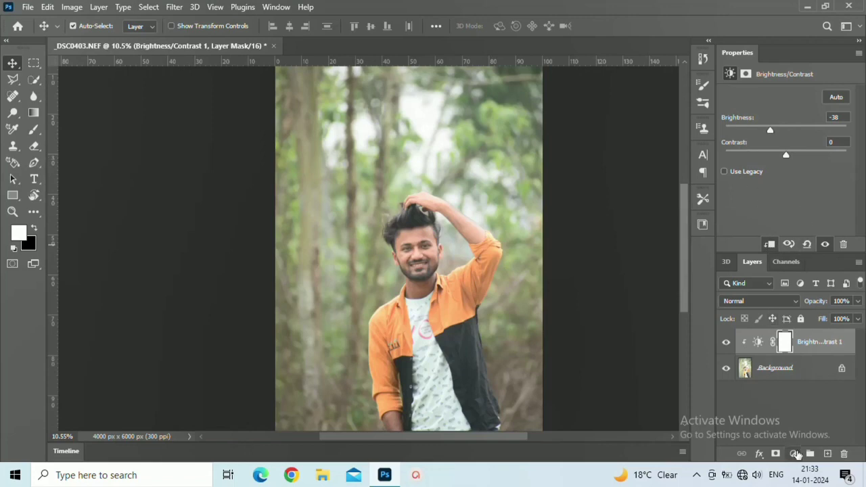
{"action": "left_click", "coordinate": [793, 454]}
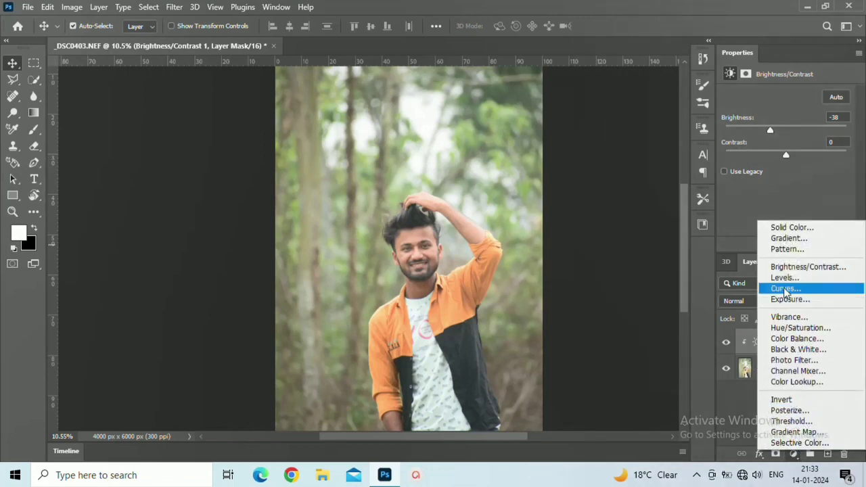
Add a Levels layer with black input 35, clipped to Brightness/Contrast 1.
{"action": "key", "text": "Escape"}
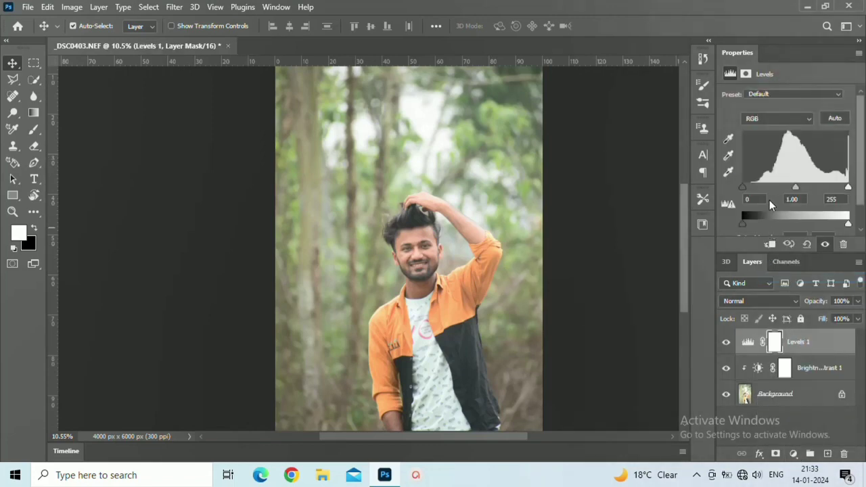
{"action": "left_click_drag", "start_coordinate": [742, 187], "coordinate": [758, 189]}
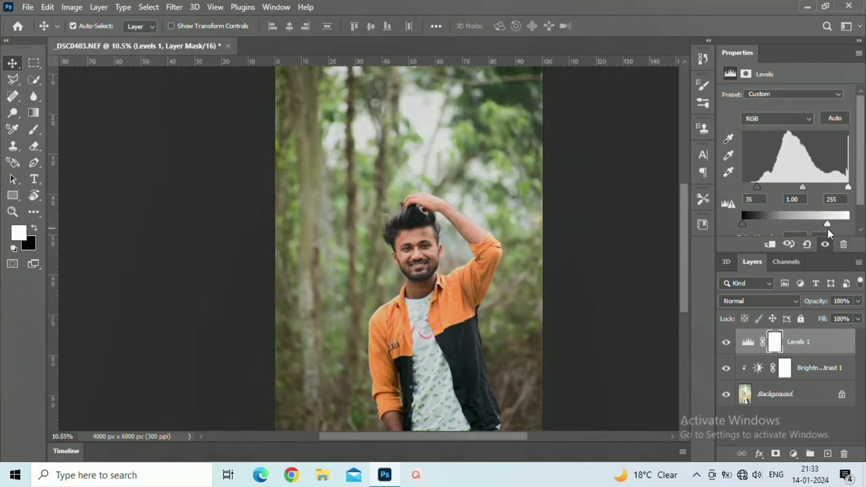
{"action": "left_click", "coordinate": [769, 245]}
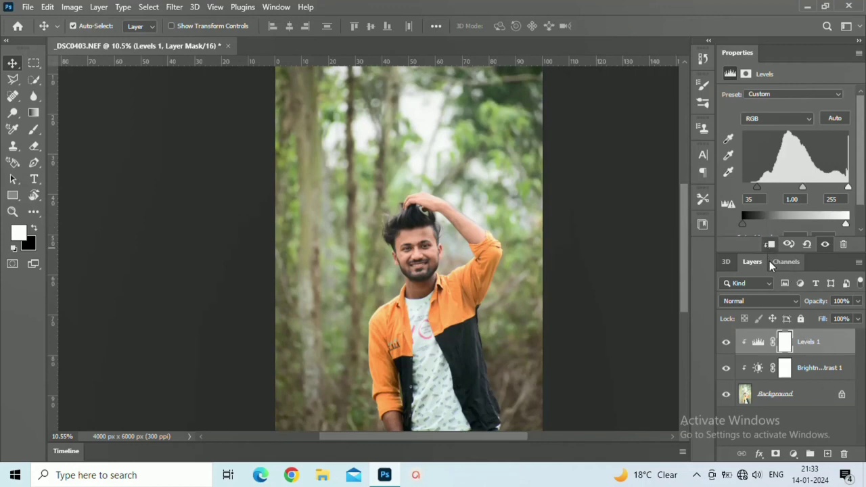
{"action": "left_click", "coordinate": [804, 433]}
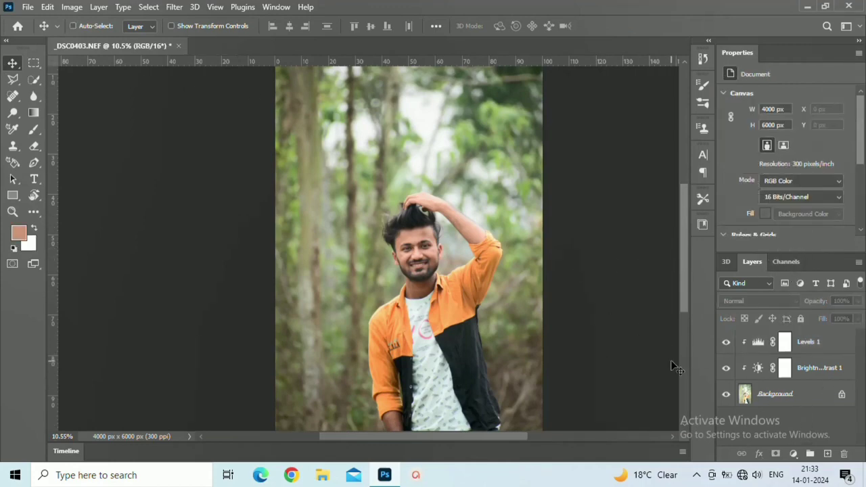
Stamp all visible layers into a new Layer 1 with Ctrl+Alt+Shift+E, then zoom to inspect the face.
{"action": "key", "text": "ctrl+shift+alt+e"}
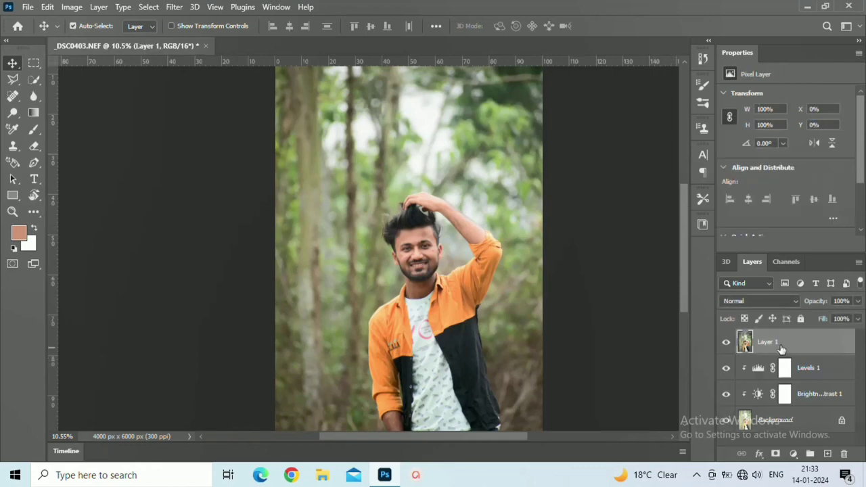
{"action": "key", "text": "z"}
{"action": "left_click_drag", "start_coordinate": [408, 259], "coordinate": [457, 256]}
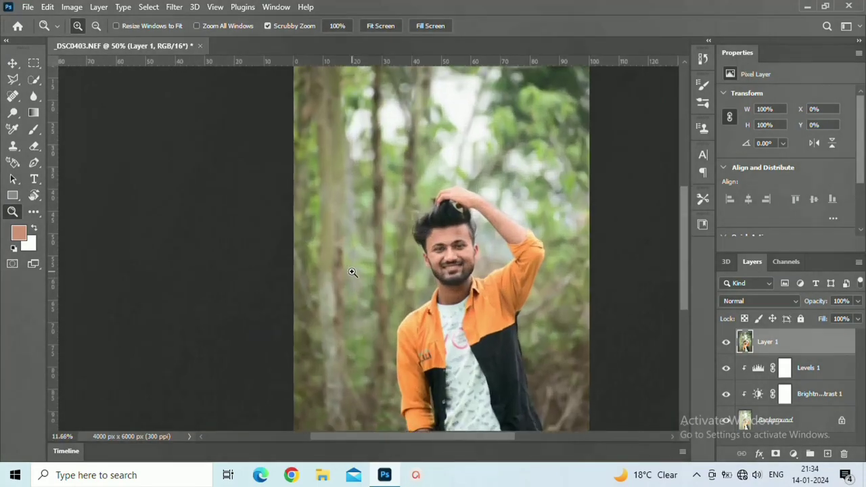
{"action": "left_click_drag", "start_coordinate": [458, 255], "coordinate": [451, 266]}
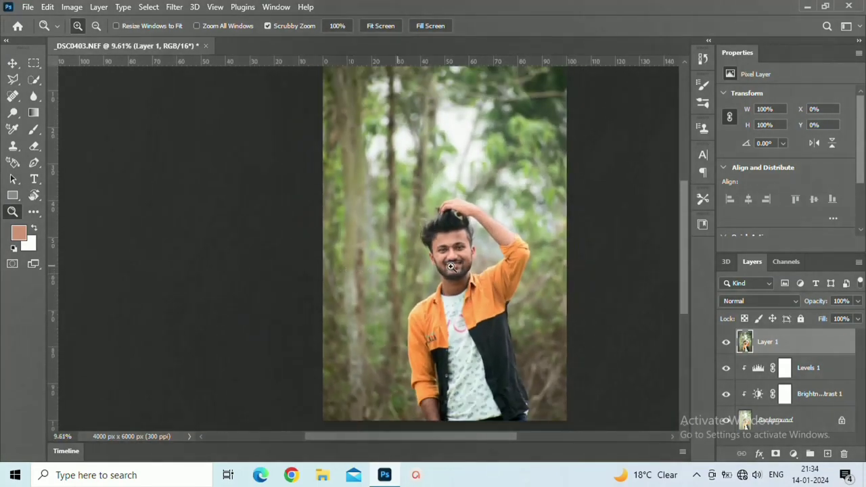
{"action": "left_click", "coordinate": [13, 63]}
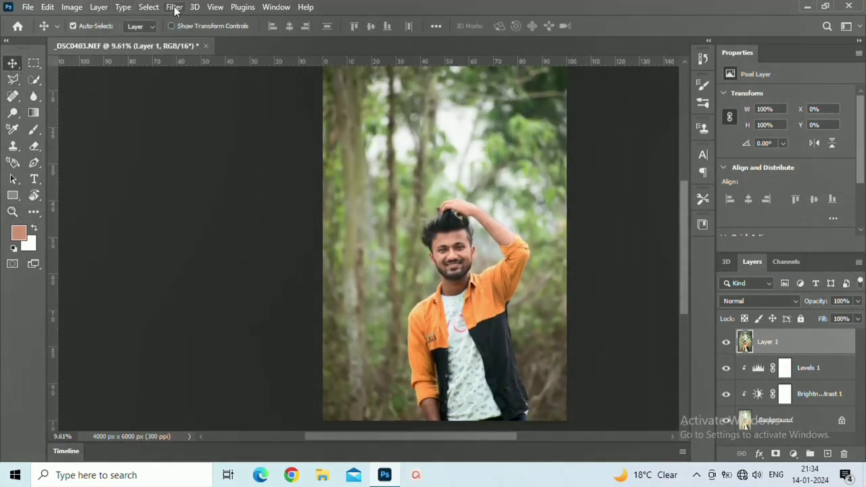
{"action": "left_click", "coordinate": [175, 8]}
Apply the Camera Raw Filter to Layer 1 and warm the white balance to Temperature +4, Tint +2.
{"action": "left_click", "coordinate": [198, 103]}
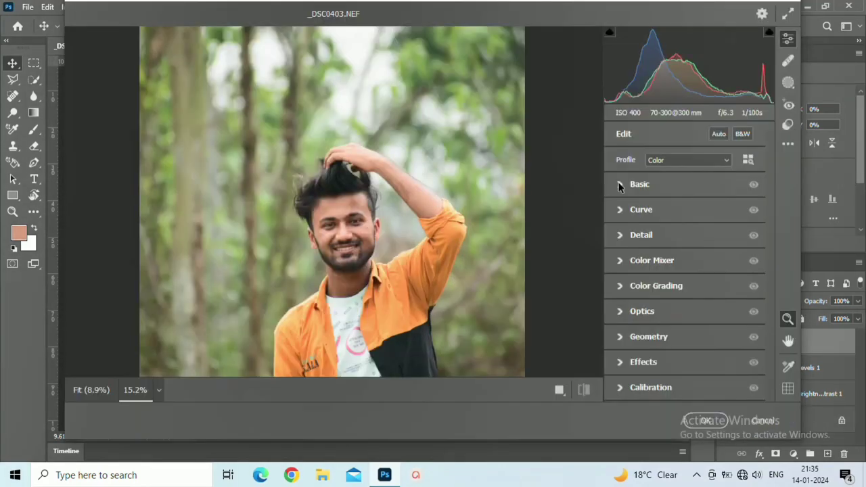
{"action": "left_click", "coordinate": [620, 187]}
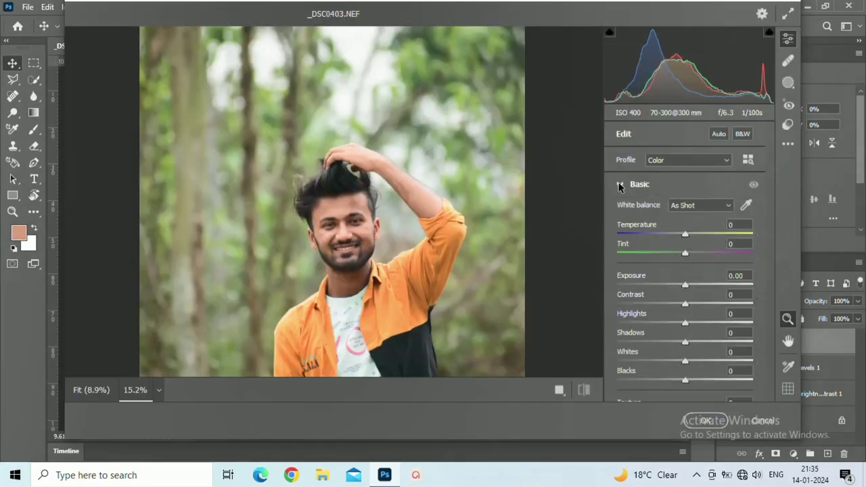
{"action": "scroll", "coordinate": [685, 230], "scroll_direction": "down", "scroll_amount": 2}
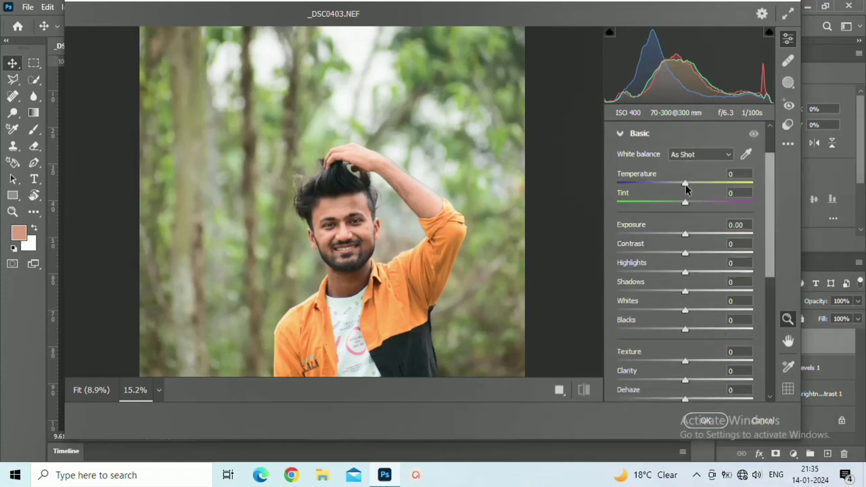
{"action": "left_click_drag", "start_coordinate": [685, 185], "coordinate": [689, 185]}
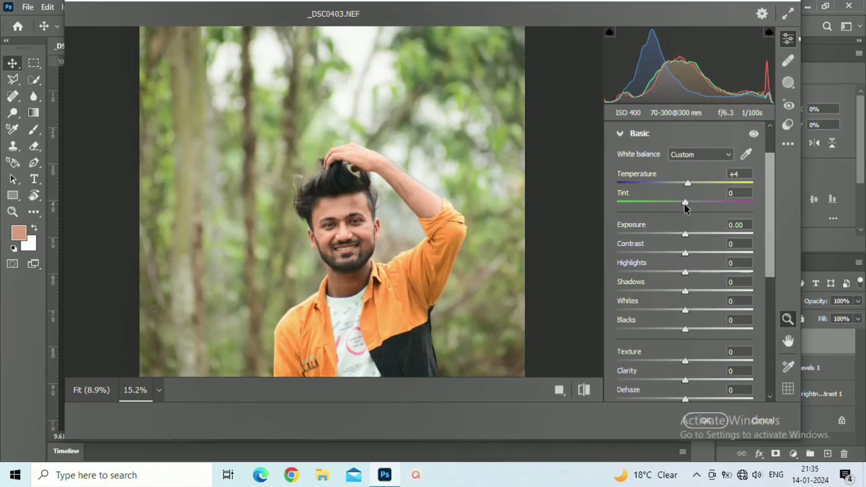
{"action": "mouse_move", "coordinate": [685, 206]}
{"action": "left_mouse_down"}
{"action": "mouse_move", "coordinate": [687, 252]}
{"action": "mouse_move", "coordinate": [623, 290]}
{"action": "left_mouse_up"}
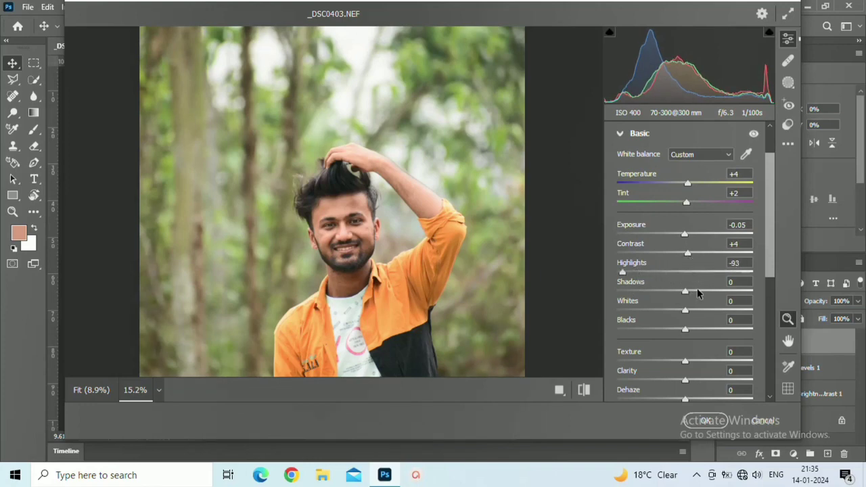
Set Highlights -93, Shadows -24, Whites +16, Blacks -3, and add some clarity.
{"action": "left_click_drag", "start_coordinate": [685, 293], "coordinate": [660, 302]}
{"action": "mouse_move", "coordinate": [651, 304]}
{"action": "left_mouse_down"}
{"action": "mouse_move", "coordinate": [693, 295]}
{"action": "mouse_move", "coordinate": [667, 304]}
{"action": "left_mouse_up"}
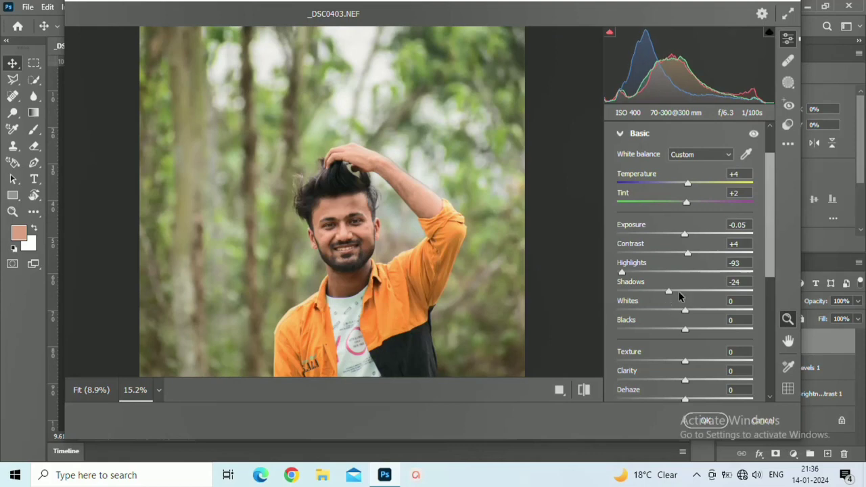
{"action": "mouse_move", "coordinate": [685, 310]}
{"action": "left_mouse_down"}
{"action": "mouse_move", "coordinate": [709, 312]}
{"action": "mouse_move", "coordinate": [665, 320]}
{"action": "mouse_move", "coordinate": [695, 320]}
{"action": "mouse_move", "coordinate": [684, 332]}
{"action": "left_mouse_up"}
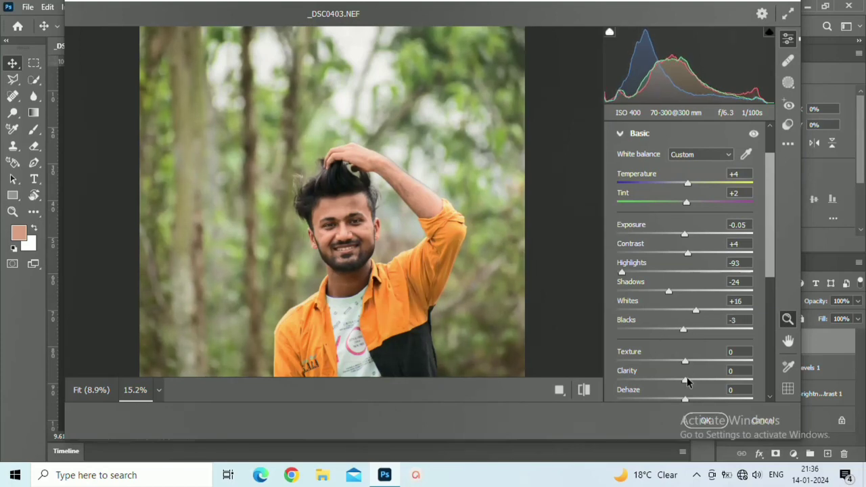
{"action": "mouse_move", "coordinate": [686, 382]}
{"action": "left_mouse_down"}
{"action": "mouse_move", "coordinate": [688, 365]}
{"action": "mouse_move", "coordinate": [684, 372]}
{"action": "left_mouse_up"}
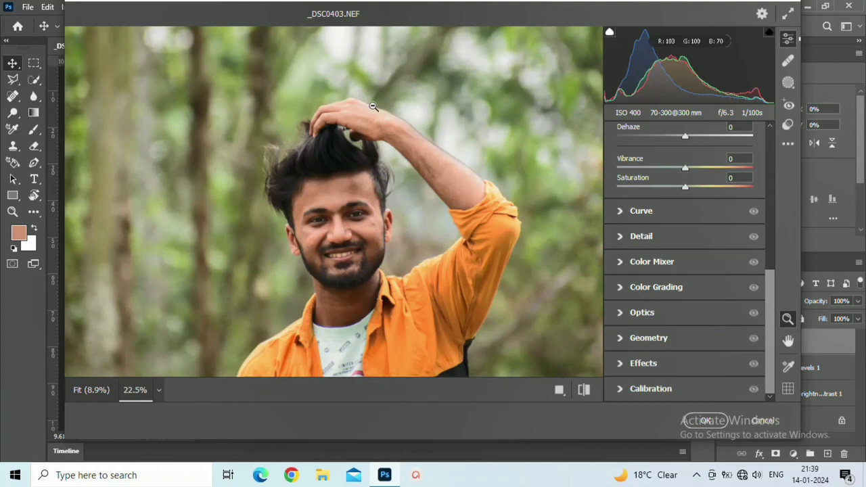
In the Basic panel, bring Clarity to +14, Highlights to -59, Vibrance to +33, Saturation to +3.
{"action": "scroll", "coordinate": [683, 196], "scroll_direction": "up", "scroll_amount": 5}
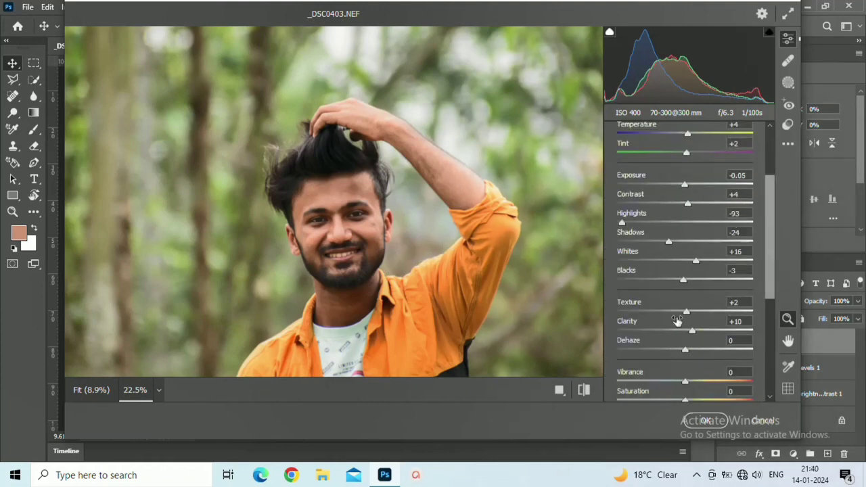
{"action": "left_click_drag", "start_coordinate": [695, 338], "coordinate": [696, 335]}
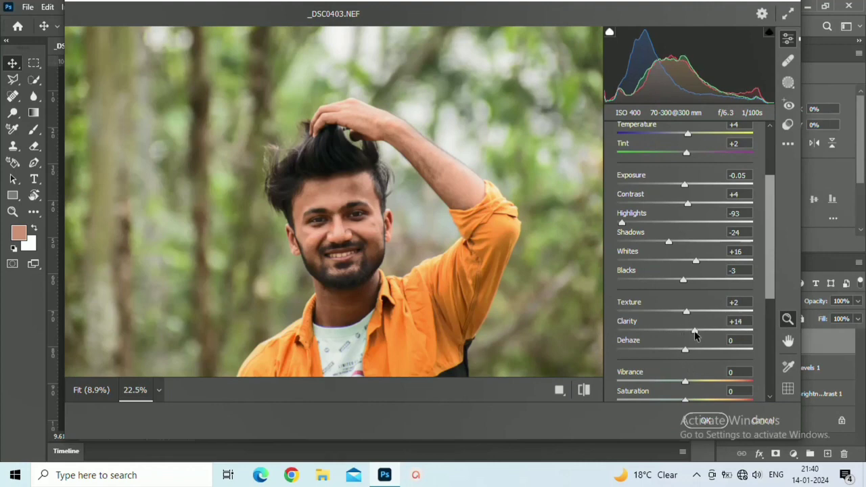
{"action": "mouse_move", "coordinate": [621, 222]}
{"action": "left_mouse_down"}
{"action": "mouse_move", "coordinate": [655, 223]}
{"action": "mouse_move", "coordinate": [645, 224]}
{"action": "left_mouse_up"}
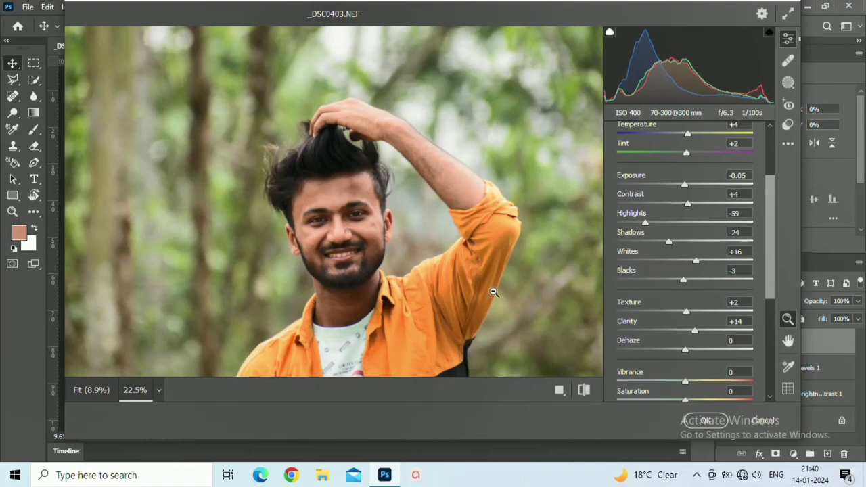
{"action": "left_click", "coordinate": [465, 277]}
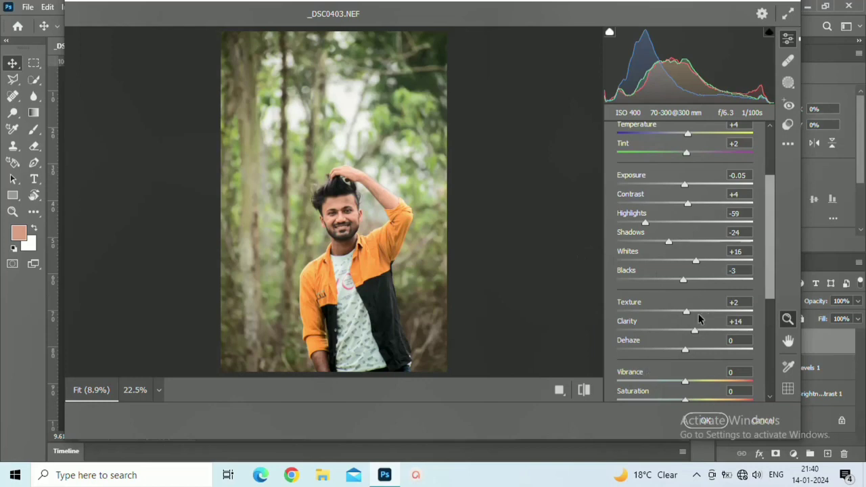
{"action": "scroll", "coordinate": [690, 379], "scroll_direction": "down", "scroll_amount": 2}
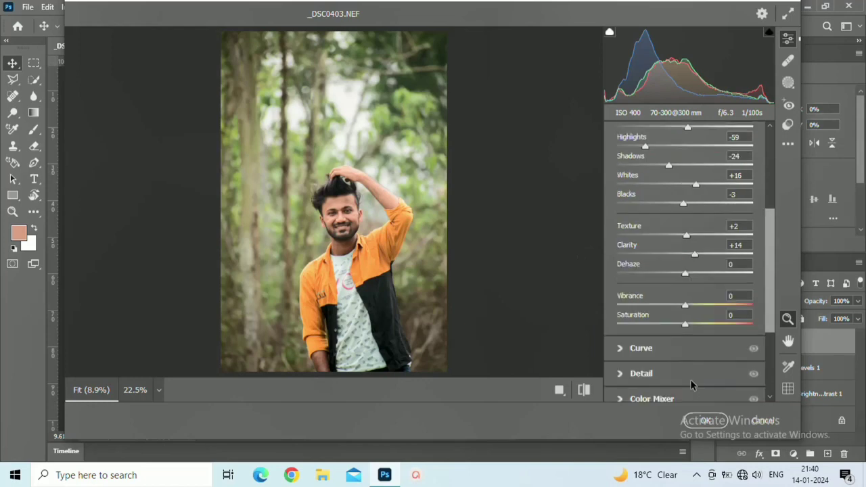
{"action": "mouse_move", "coordinate": [696, 305]}
{"action": "left_mouse_down"}
{"action": "mouse_move", "coordinate": [710, 309]}
{"action": "mouse_move", "coordinate": [678, 331]}
{"action": "mouse_move", "coordinate": [687, 330]}
{"action": "left_mouse_up"}
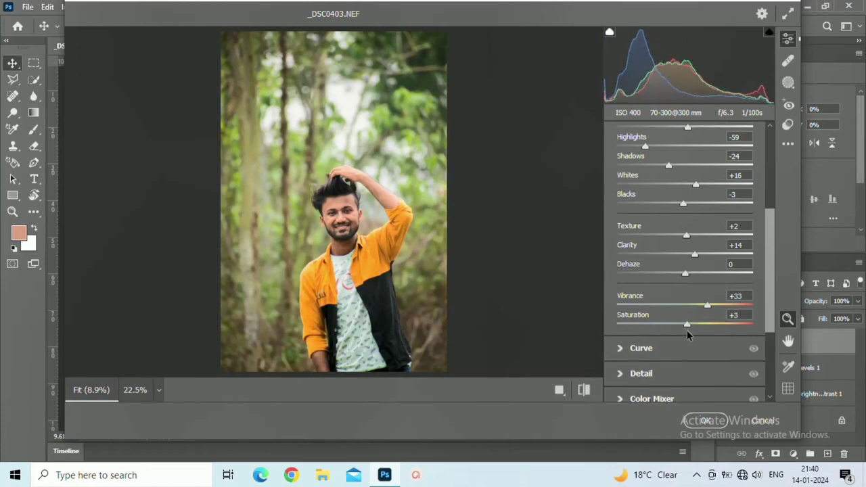
{"action": "left_click", "coordinate": [621, 349]}
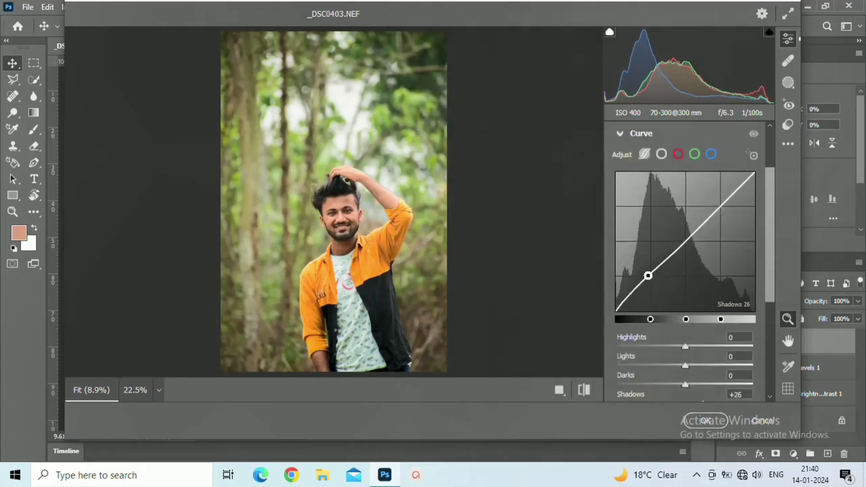
Drag tone-curve points to Shadows +46, Darks -2, Lights +18, Highlights -16, then zoom on the face.
{"action": "left_click_drag", "start_coordinate": [647, 278], "coordinate": [709, 210]}
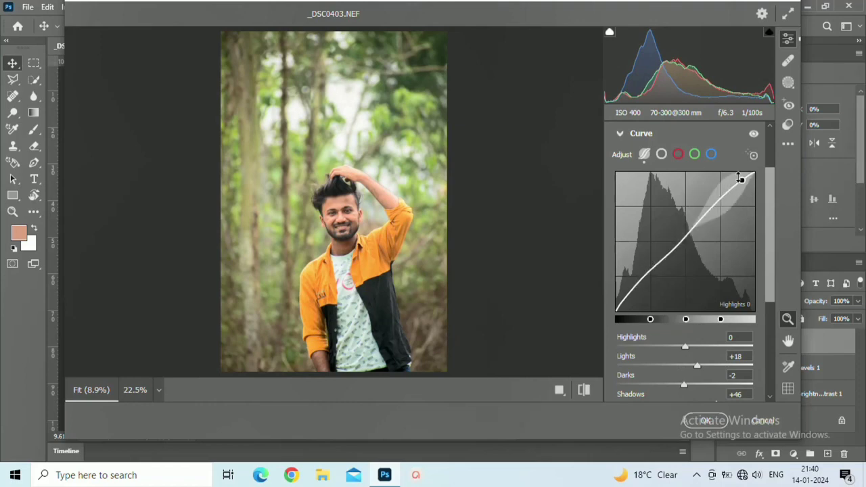
{"action": "left_click_drag", "start_coordinate": [741, 180], "coordinate": [742, 179]}
{"action": "left_click_drag", "start_coordinate": [742, 177], "coordinate": [742, 182]}
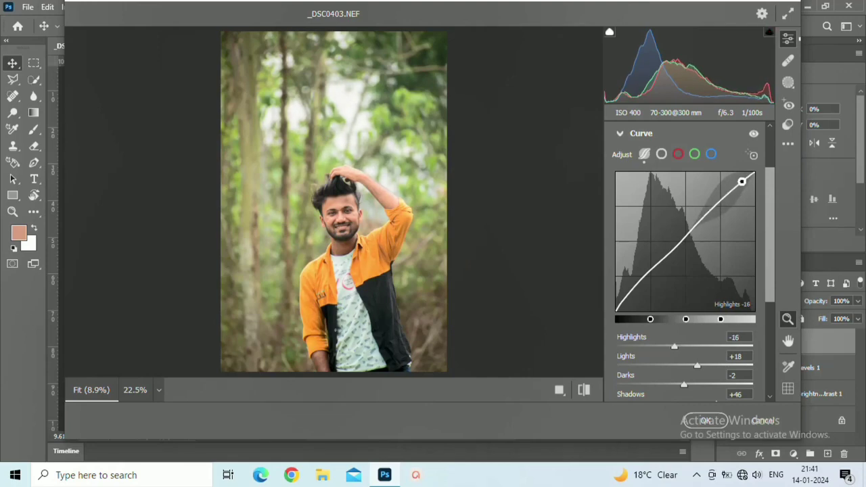
{"action": "left_click", "coordinate": [342, 218]}
{"action": "left_click", "coordinate": [403, 213]}
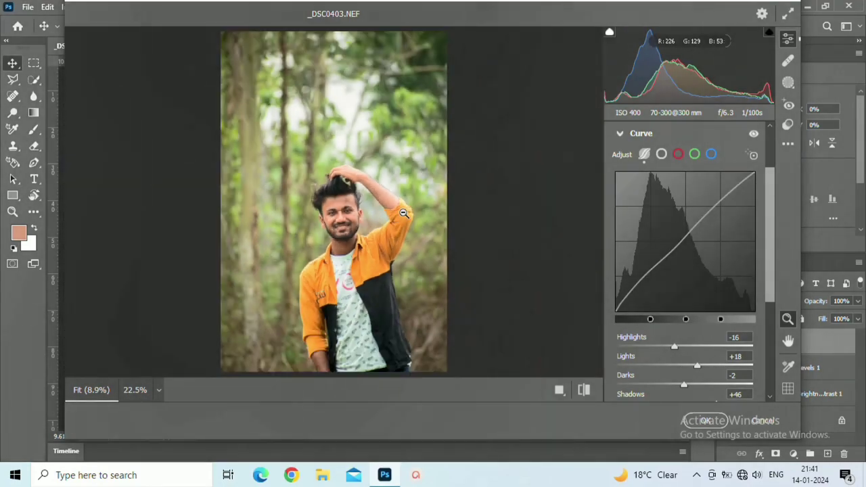
{"action": "scroll", "coordinate": [672, 296], "scroll_direction": "down", "scroll_amount": 3}
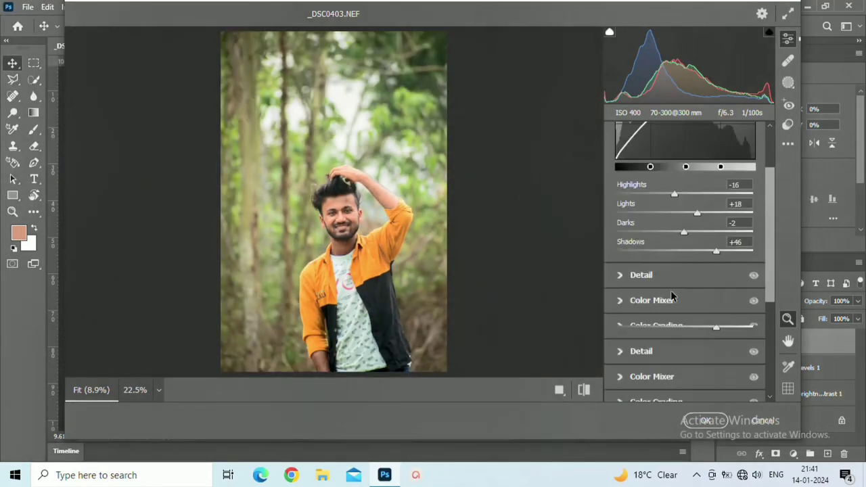
In the Detail panel, set Sharpening 15, Noise Reduction 9 and Color Noise Reduction 19.
{"action": "left_click", "coordinate": [623, 276]}
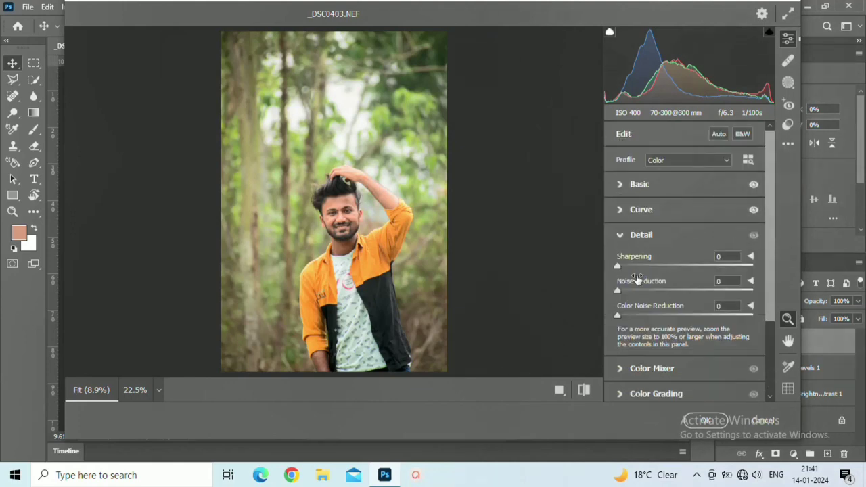
{"action": "mouse_move", "coordinate": [622, 265]}
{"action": "left_mouse_down"}
{"action": "mouse_move", "coordinate": [629, 268]}
{"action": "mouse_move", "coordinate": [623, 296]}
{"action": "mouse_move", "coordinate": [634, 320]}
{"action": "mouse_move", "coordinate": [643, 319]}
{"action": "left_mouse_up"}
{"action": "left_click", "coordinate": [627, 292]}
{"action": "left_click_drag", "start_coordinate": [627, 293], "coordinate": [649, 295]}
{"action": "left_click", "coordinate": [332, 212]}
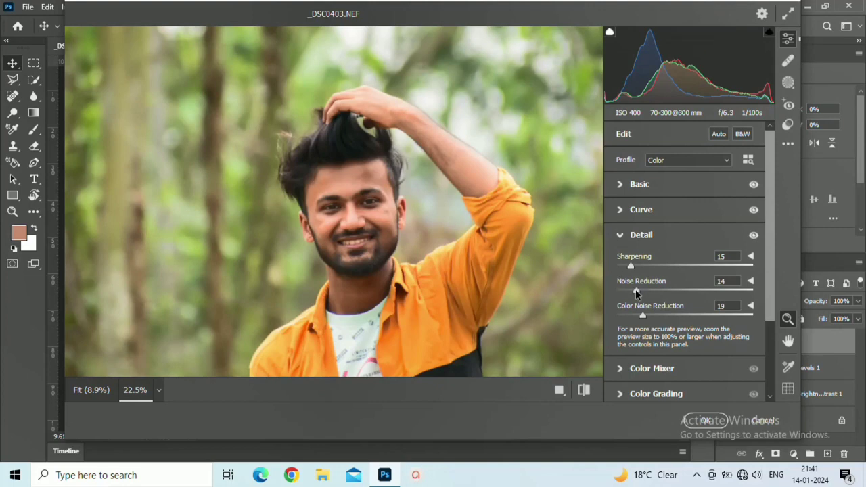
{"action": "left_click", "coordinate": [629, 290]}
{"action": "left_click", "coordinate": [380, 284]}
{"action": "scroll", "coordinate": [664, 346], "scroll_direction": "down", "scroll_amount": 3}
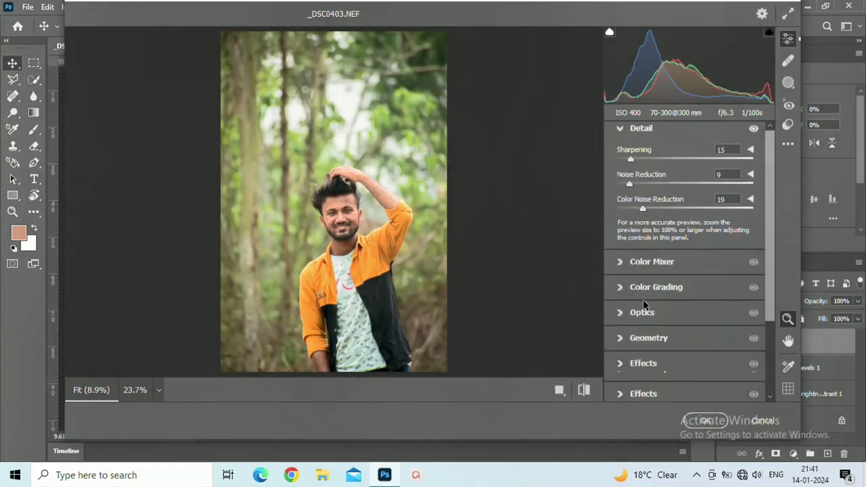
Adjust grading luminances and tint shadows red (H:349 S:11), highlights warm yellow, midtones green.
{"action": "left_click", "coordinate": [621, 287]}
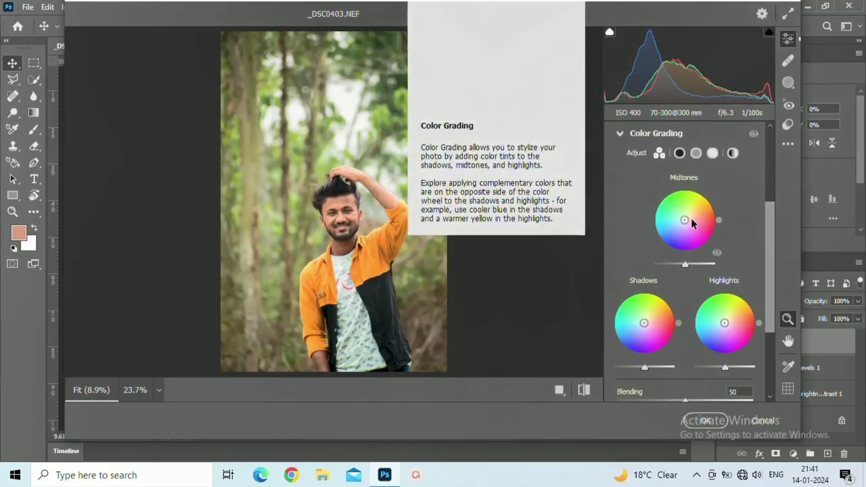
{"action": "mouse_move", "coordinate": [684, 264]}
{"action": "left_mouse_down"}
{"action": "mouse_move", "coordinate": [669, 264]}
{"action": "mouse_move", "coordinate": [687, 271]}
{"action": "left_mouse_up"}
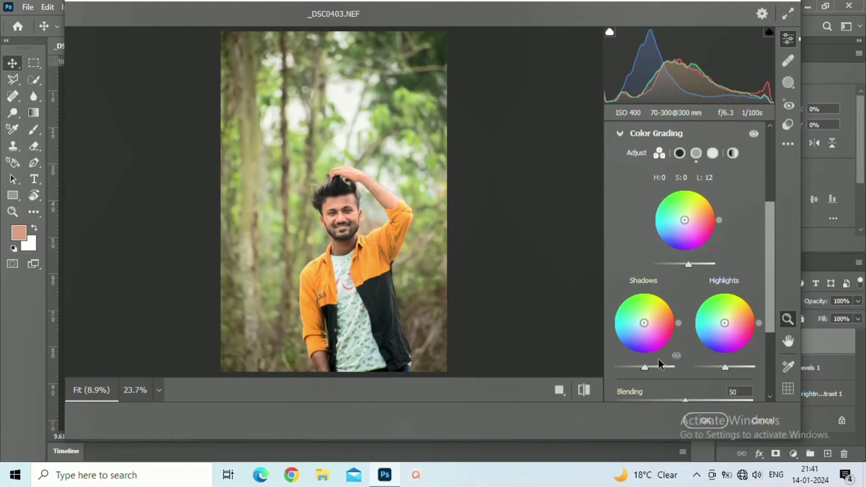
{"action": "mouse_move", "coordinate": [645, 366]}
{"action": "left_mouse_down"}
{"action": "mouse_move", "coordinate": [655, 367]}
{"action": "mouse_move", "coordinate": [636, 366]}
{"action": "mouse_move", "coordinate": [666, 369]}
{"action": "mouse_move", "coordinate": [657, 368]}
{"action": "left_mouse_up"}
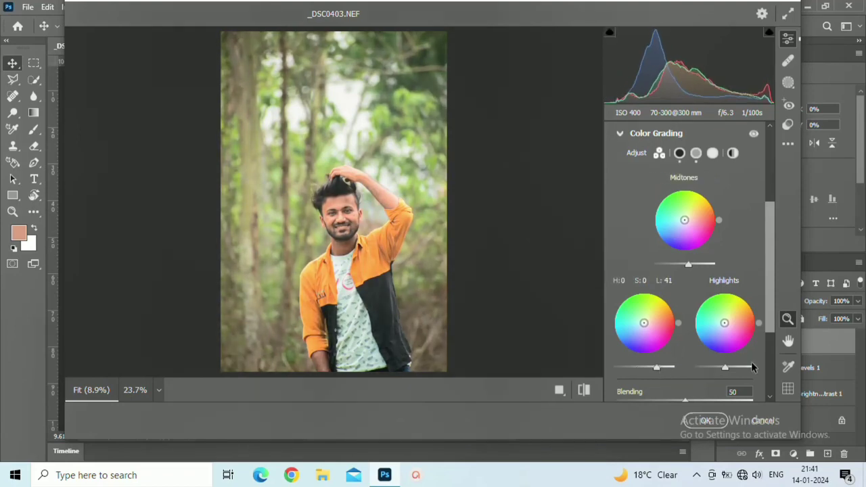
{"action": "left_click_drag", "start_coordinate": [730, 371], "coordinate": [719, 371]}
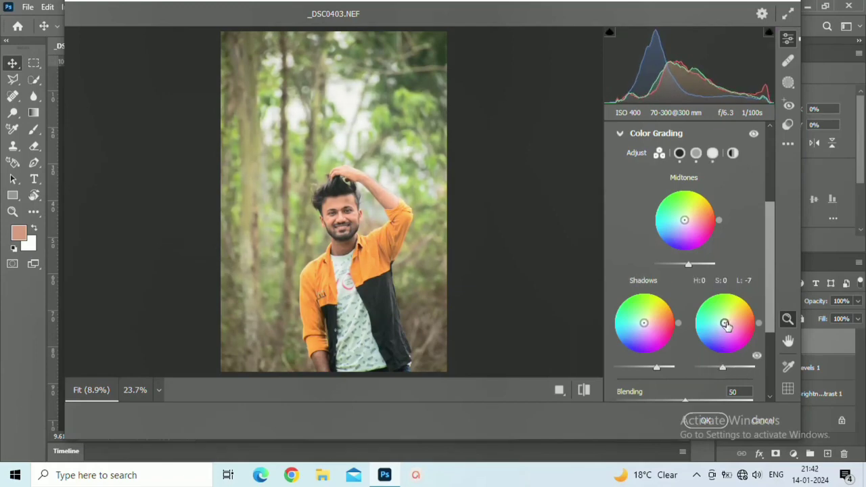
{"action": "left_click_drag", "start_coordinate": [724, 322], "coordinate": [727, 320]}
{"action": "left_click_drag", "start_coordinate": [644, 323], "coordinate": [647, 323]}
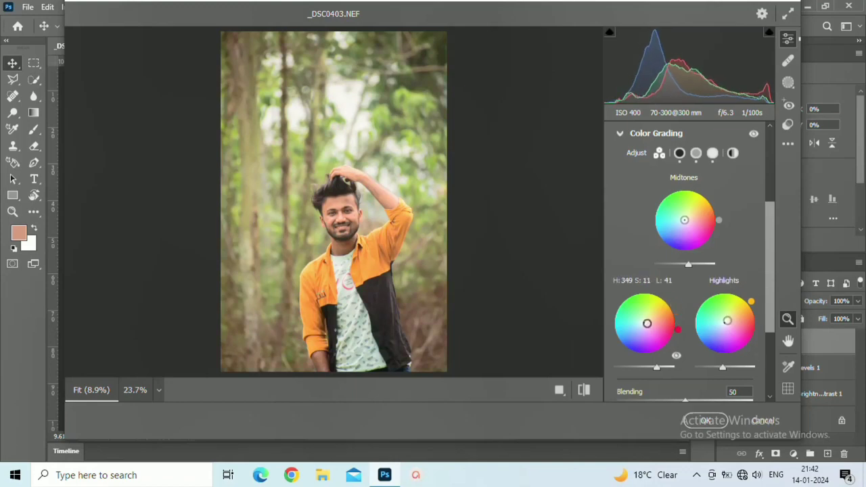
{"action": "mouse_move", "coordinate": [684, 223]}
{"action": "left_click_drag", "start_coordinate": [682, 223], "coordinate": [682, 217]}
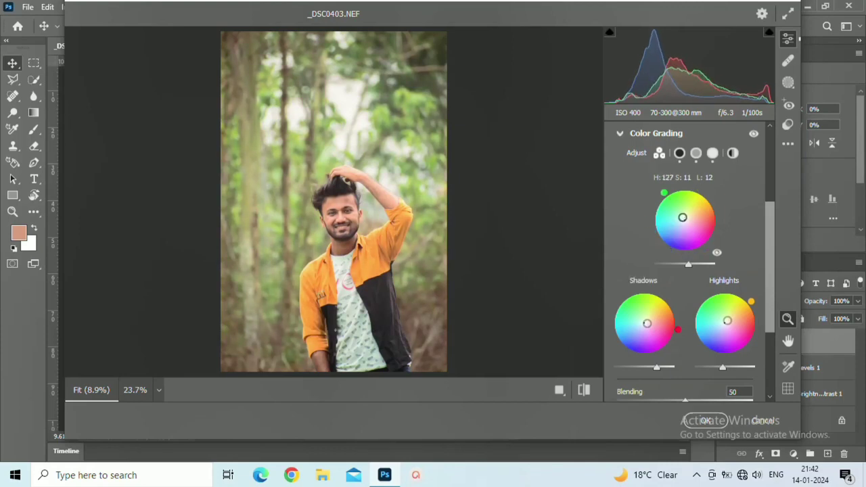
{"action": "scroll", "coordinate": [680, 258], "scroll_direction": "up", "scroll_amount": 5}
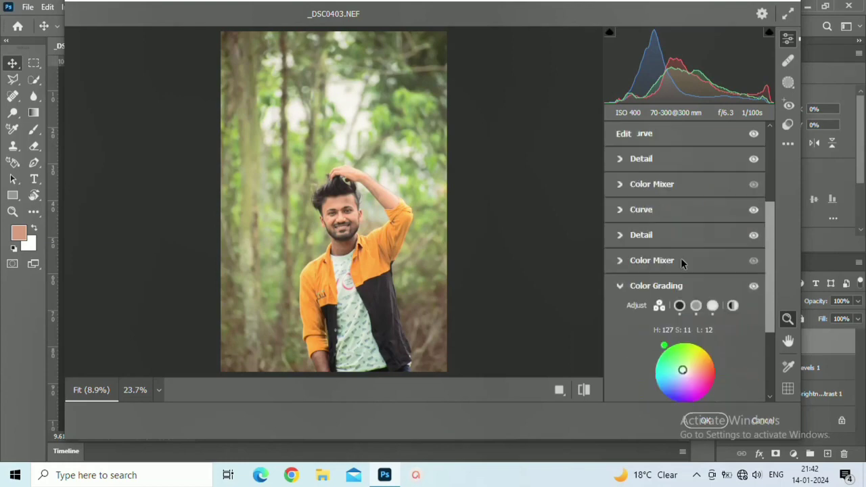
In Color Mixer, set hues Yellows -52, Greens -64, Aquas -37, then Oranges saturation +6.
{"action": "left_click", "coordinate": [621, 260]}
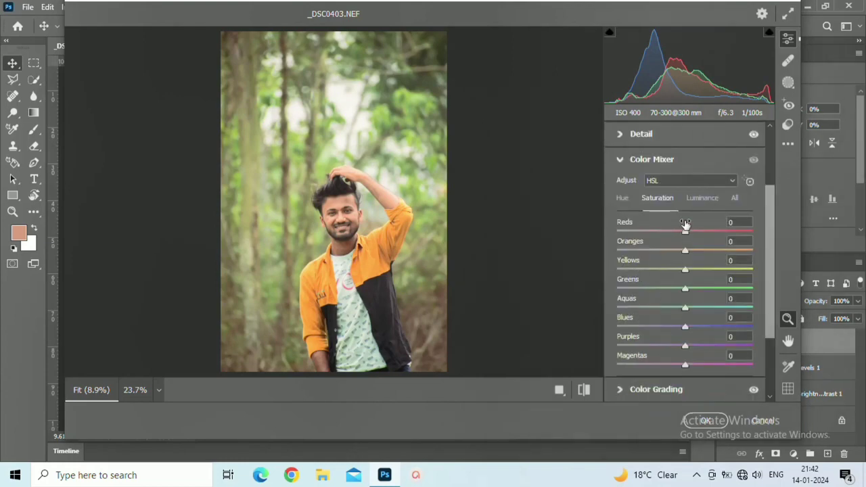
{"action": "left_click", "coordinate": [627, 197]}
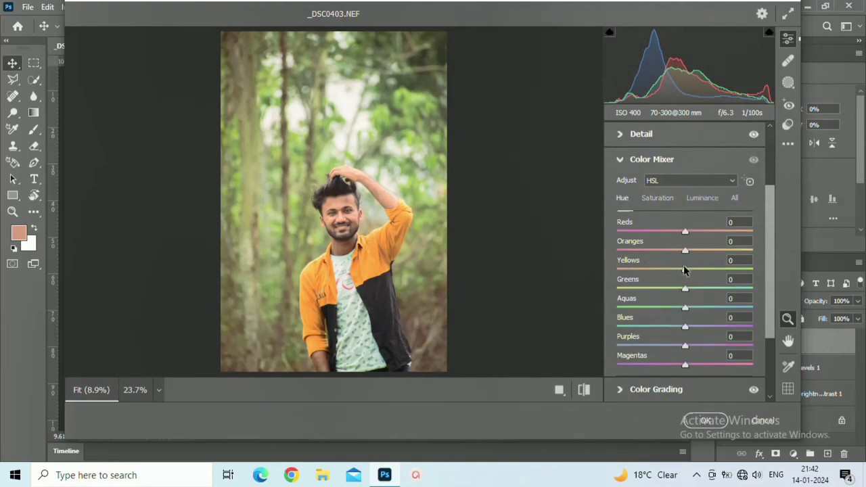
{"action": "left_click_drag", "start_coordinate": [684, 269], "coordinate": [648, 270]}
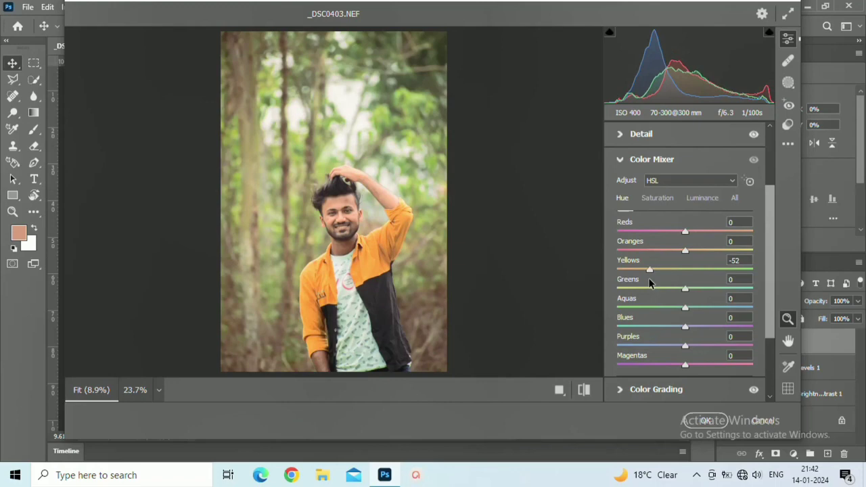
{"action": "mouse_move", "coordinate": [685, 288]}
{"action": "left_mouse_down"}
{"action": "mouse_move", "coordinate": [635, 296]}
{"action": "mouse_move", "coordinate": [642, 295]}
{"action": "left_mouse_up"}
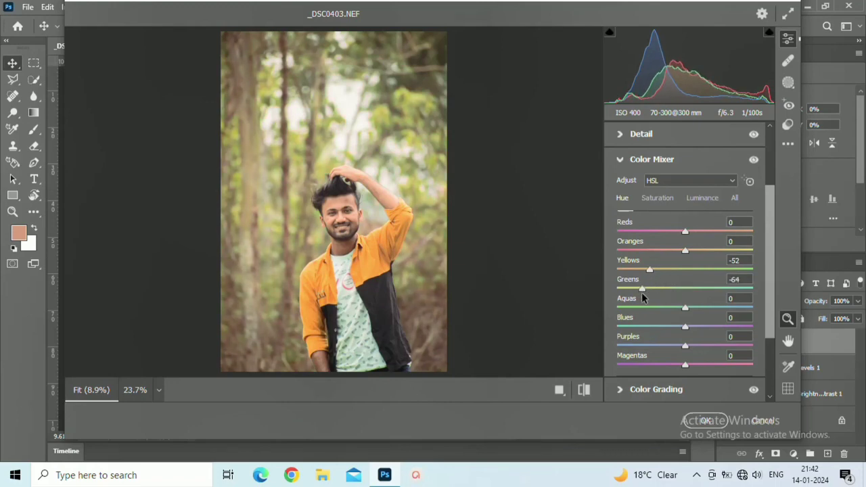
{"action": "left_click", "coordinate": [333, 230]}
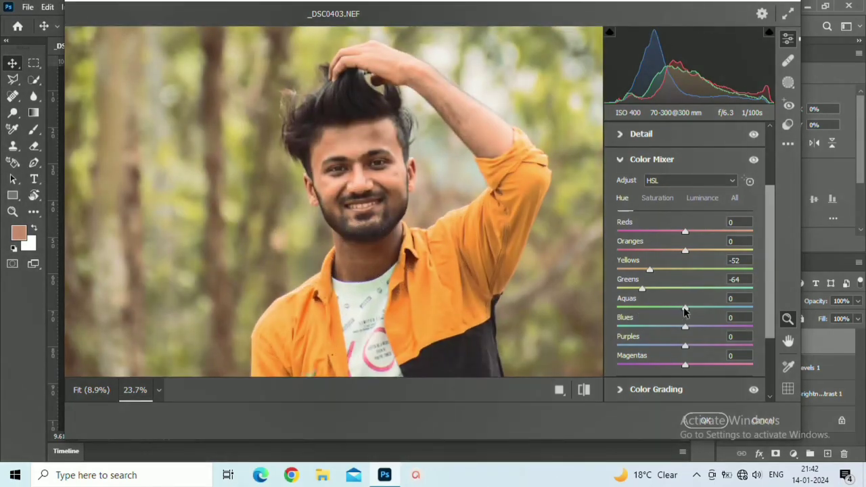
{"action": "left_click_drag", "start_coordinate": [684, 308], "coordinate": [660, 308]}
{"action": "left_click", "coordinate": [450, 296]}
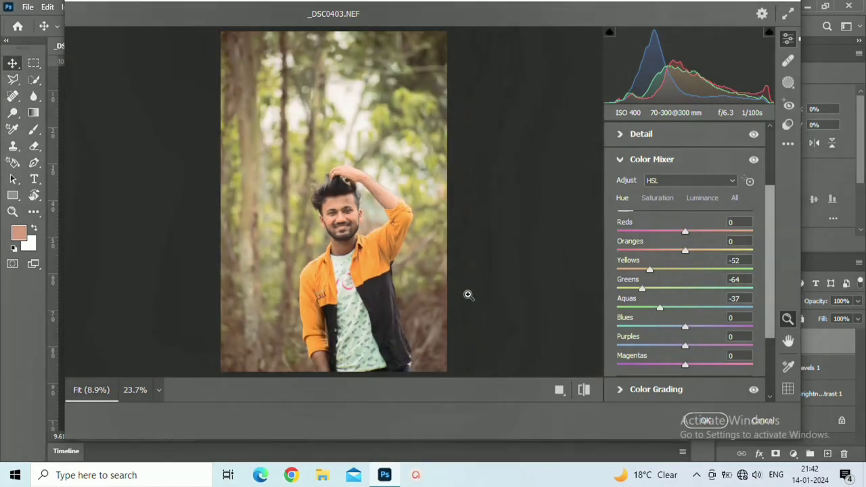
{"action": "left_click", "coordinate": [658, 198]}
{"action": "mouse_move", "coordinate": [680, 250]}
{"action": "left_mouse_down"}
{"action": "mouse_move", "coordinate": [703, 248]}
{"action": "mouse_move", "coordinate": [690, 251]}
{"action": "mouse_move", "coordinate": [719, 271]}
{"action": "mouse_move", "coordinate": [699, 289]}
{"action": "mouse_move", "coordinate": [663, 289]}
{"action": "mouse_move", "coordinate": [708, 289]}
{"action": "left_mouse_up"}
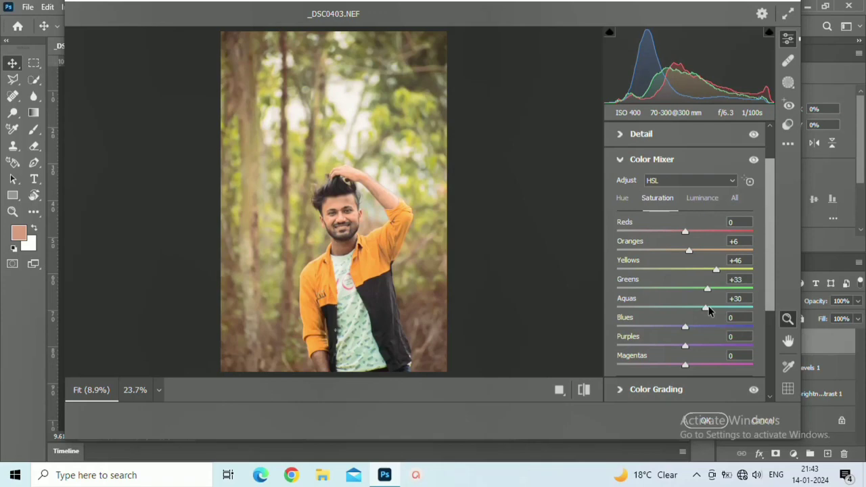
Brighten Oranges luminance to about +21, then shift the Yellows hue to +3.
{"action": "left_click", "coordinate": [710, 197]}
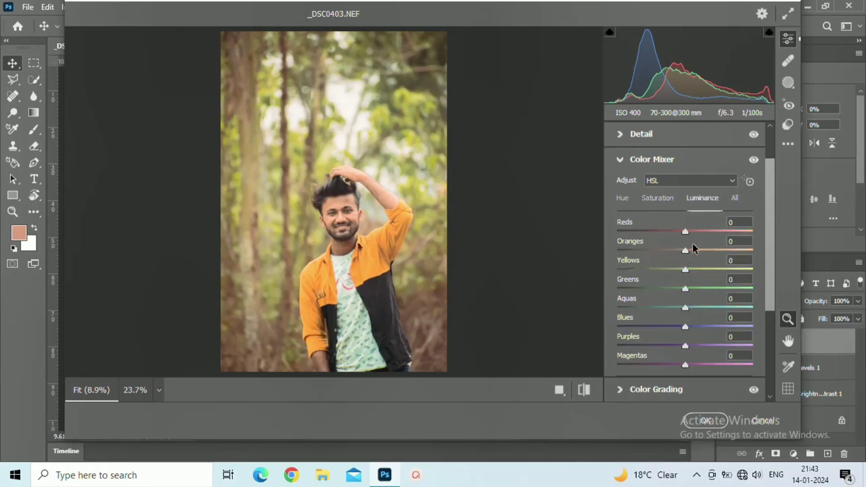
{"action": "mouse_move", "coordinate": [689, 251]}
{"action": "left_mouse_down"}
{"action": "mouse_move", "coordinate": [707, 250]}
{"action": "mouse_move", "coordinate": [692, 251]}
{"action": "mouse_move", "coordinate": [699, 256]}
{"action": "left_mouse_up"}
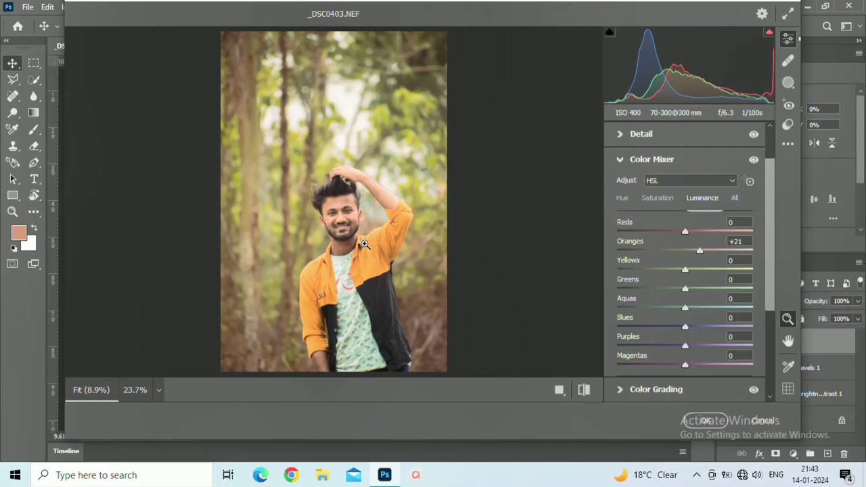
{"action": "left_click", "coordinate": [365, 244]}
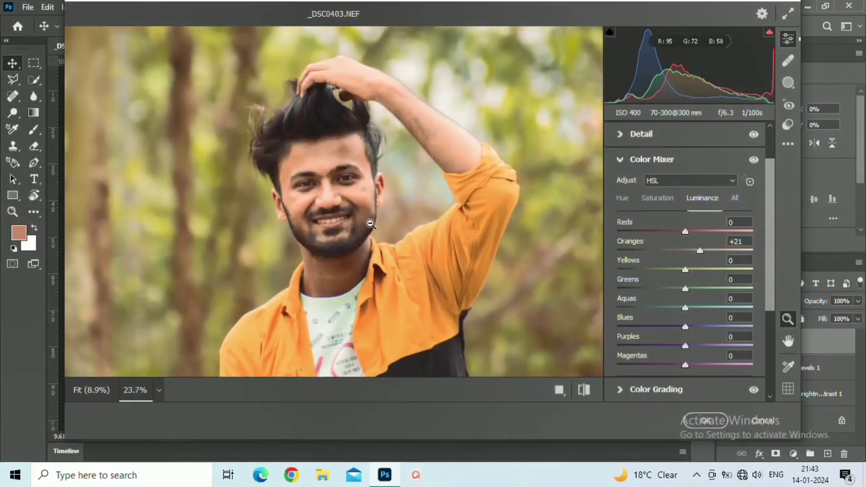
{"action": "left_click", "coordinate": [622, 198]}
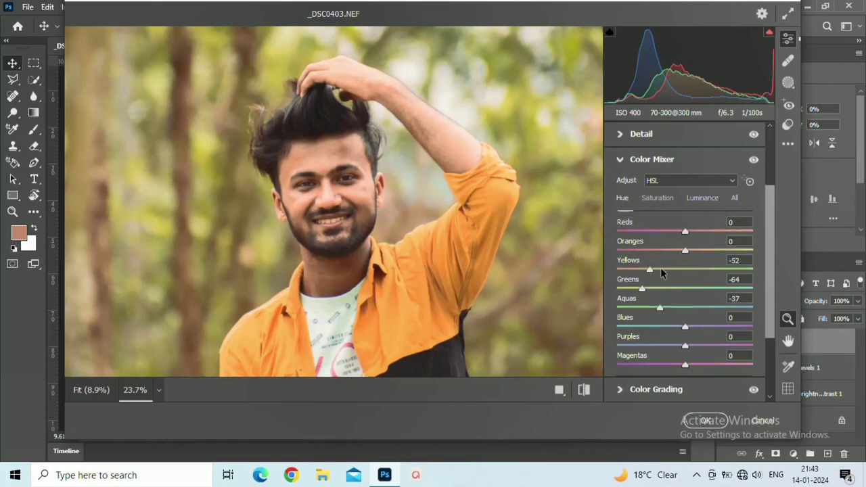
{"action": "left_click_drag", "start_coordinate": [649, 269], "coordinate": [687, 270]}
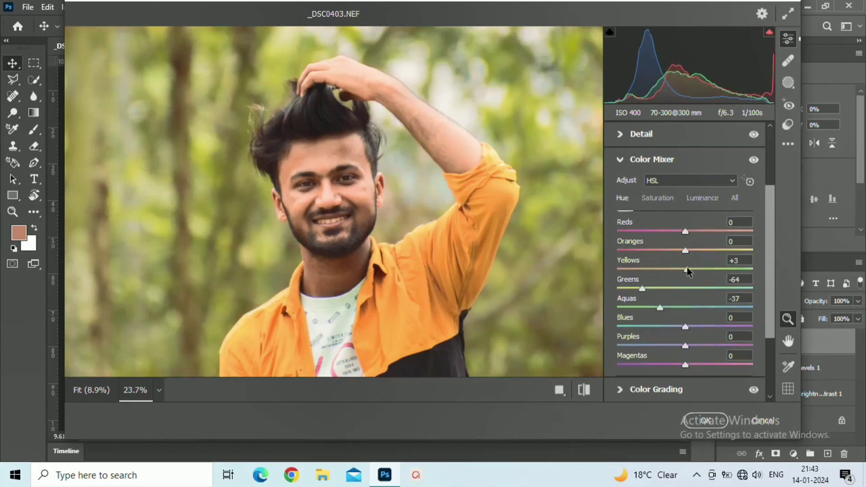
{"action": "left_click", "coordinate": [326, 194]}
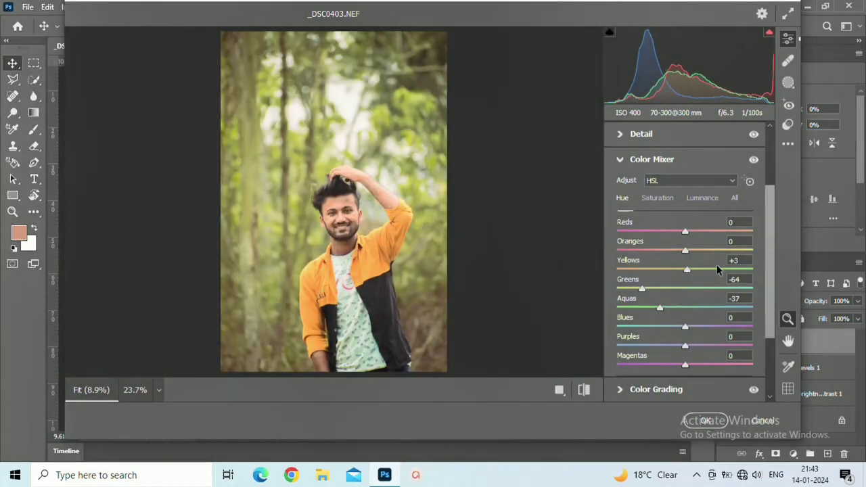
Set the Oranges luminance to +33 and check the face up close.
{"action": "left_click", "coordinate": [702, 197]}
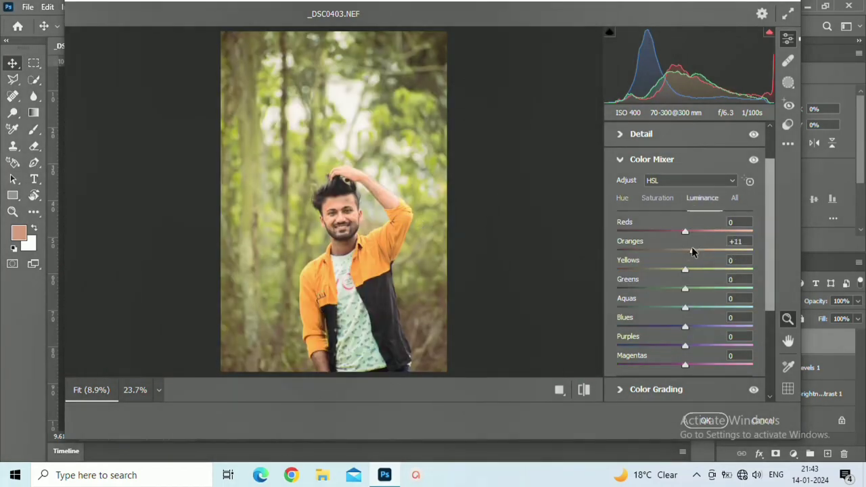
{"action": "mouse_move", "coordinate": [685, 250]}
{"action": "left_mouse_down"}
{"action": "mouse_move", "coordinate": [601, 251]}
{"action": "mouse_move", "coordinate": [724, 250]}
{"action": "left_mouse_up"}
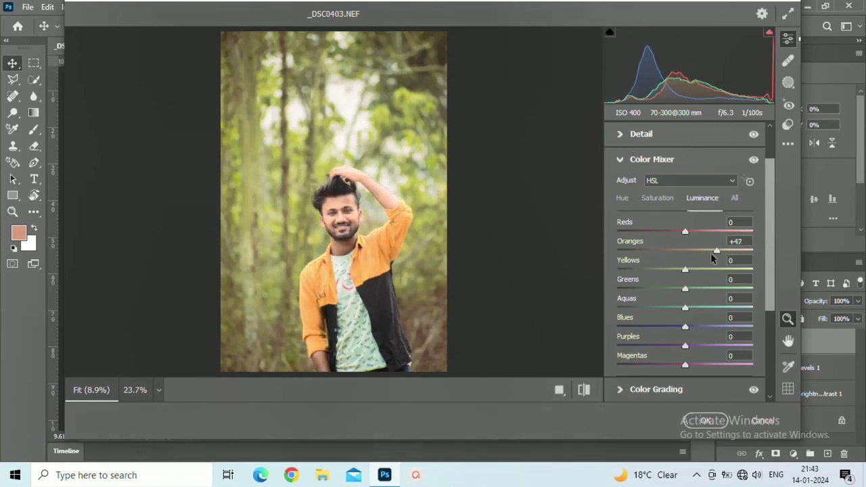
{"action": "left_click_drag", "start_coordinate": [710, 253], "coordinate": [708, 263]}
{"action": "left_click", "coordinate": [351, 213]}
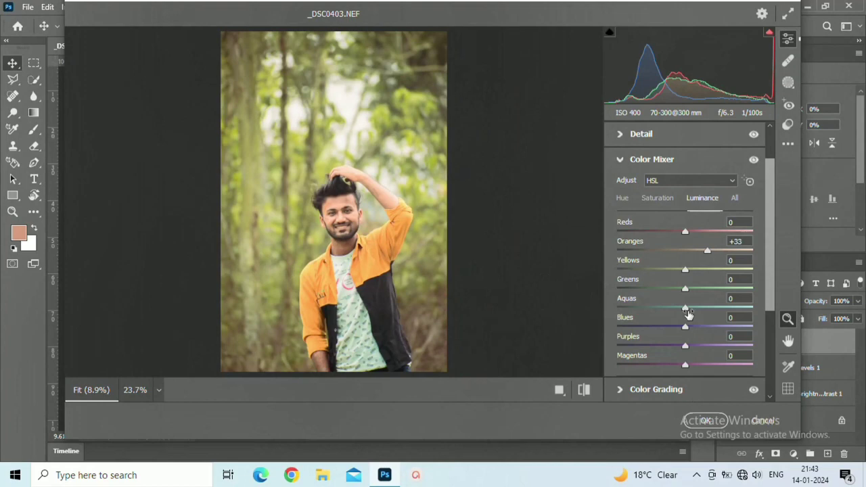
{"action": "scroll", "coordinate": [651, 296], "scroll_direction": "down", "scroll_amount": 3}
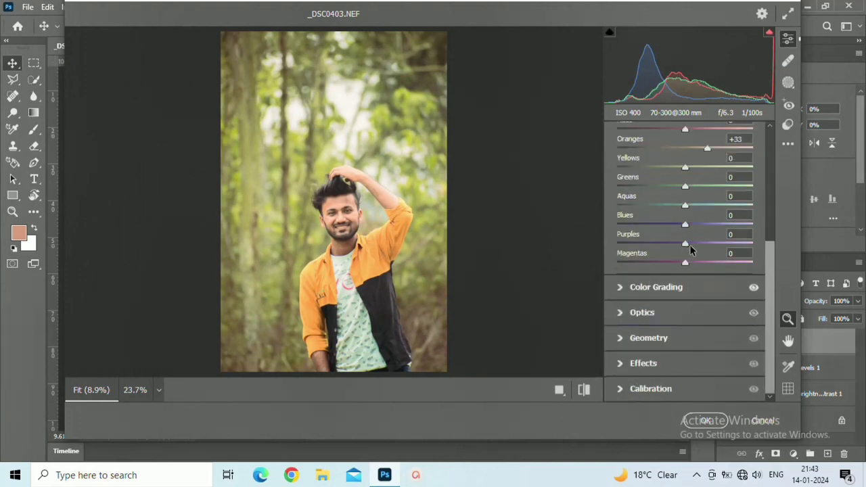
Nudge purples, lift Color Grading midtones slightly, and add a subtle warm highlight tint.
{"action": "left_click_drag", "start_coordinate": [688, 249], "coordinate": [690, 244]}
{"action": "left_click", "coordinate": [619, 289]}
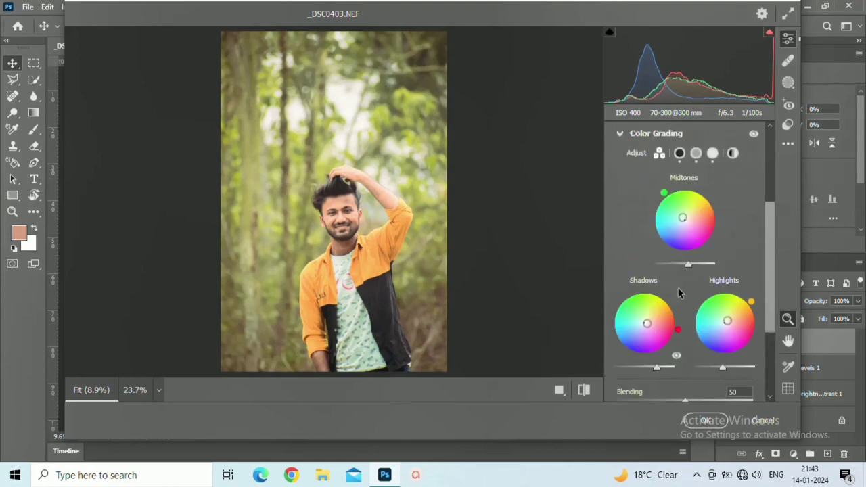
{"action": "mouse_move", "coordinate": [693, 264]}
{"action": "left_mouse_down"}
{"action": "mouse_move", "coordinate": [703, 265]}
{"action": "mouse_move", "coordinate": [685, 266]}
{"action": "mouse_move", "coordinate": [694, 266]}
{"action": "left_mouse_up"}
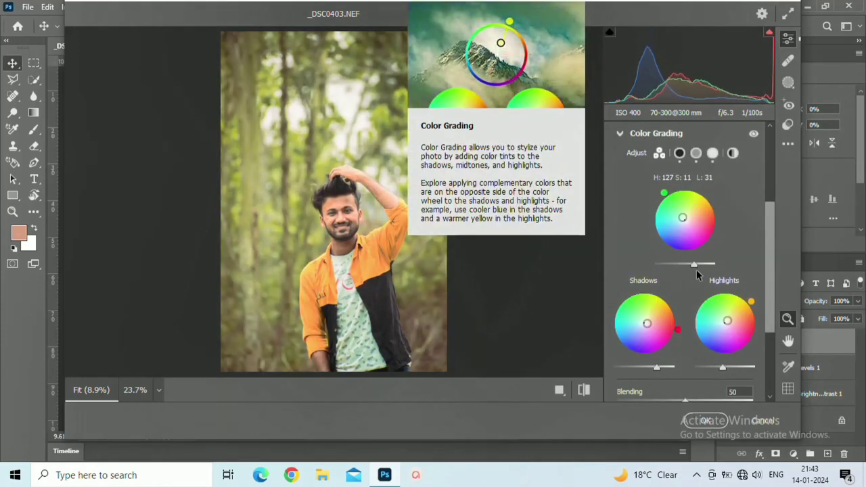
{"action": "mouse_move", "coordinate": [727, 320]}
{"action": "left_mouse_down"}
{"action": "mouse_move", "coordinate": [726, 337]}
{"action": "mouse_move", "coordinate": [728, 331]}
{"action": "left_mouse_up"}
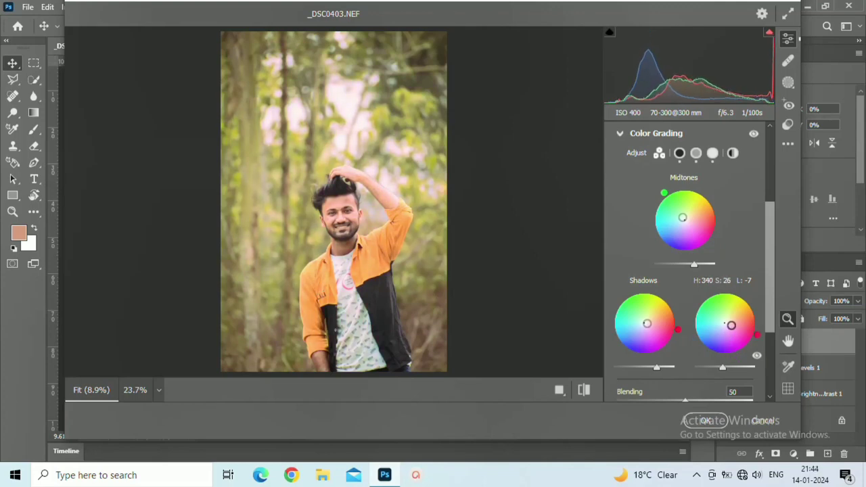
{"action": "left_click_drag", "start_coordinate": [729, 330], "coordinate": [726, 323]}
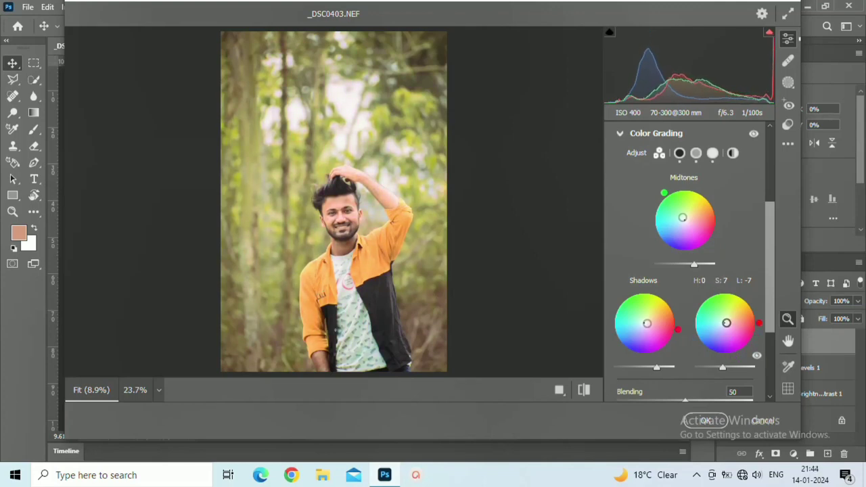
Set Color Grading Blending to 71 and Balance to +13, then fit the photo.
{"action": "left_click", "coordinate": [342, 232]}
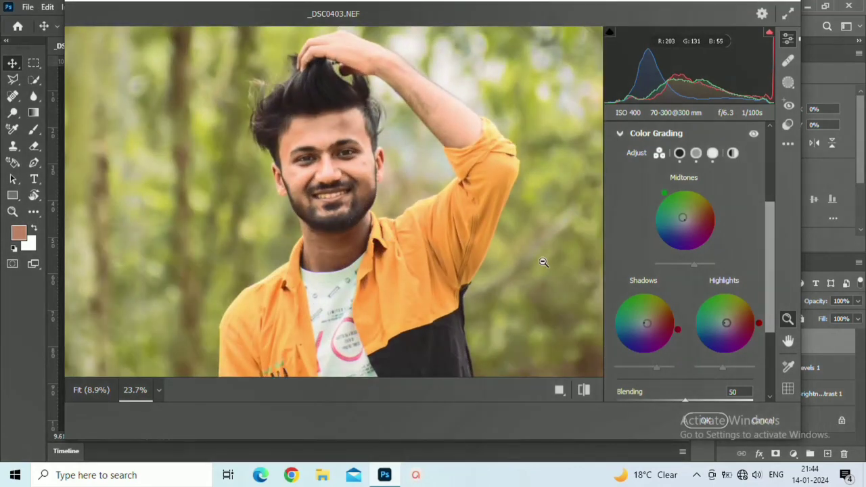
{"action": "scroll", "coordinate": [683, 355], "scroll_direction": "down", "scroll_amount": 3}
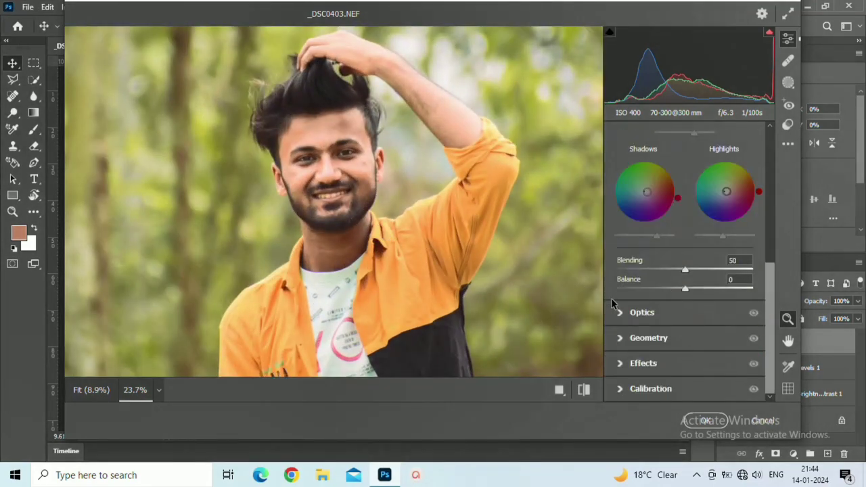
{"action": "left_click_drag", "start_coordinate": [684, 273], "coordinate": [739, 269]}
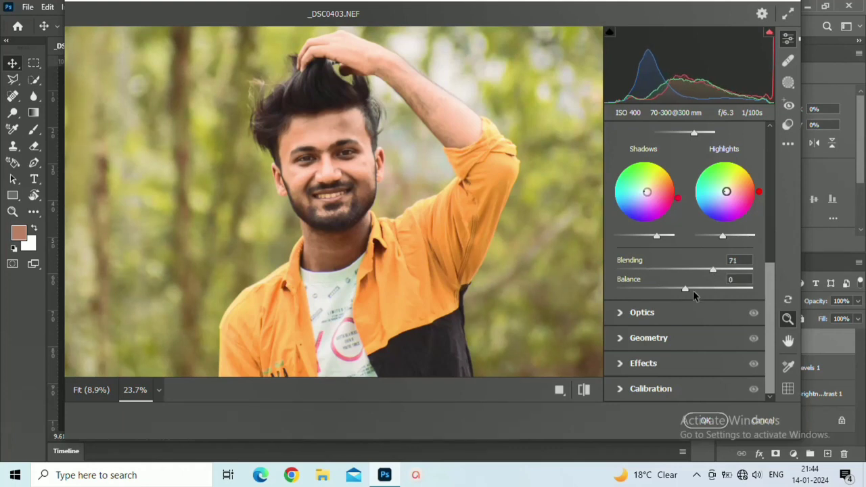
{"action": "left_click_drag", "start_coordinate": [692, 289], "coordinate": [697, 289]}
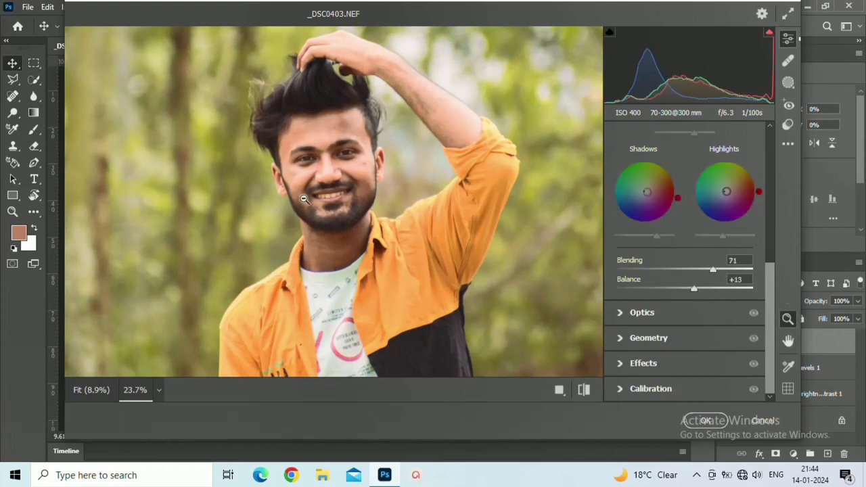
{"action": "key", "text": "ctrl+0"}
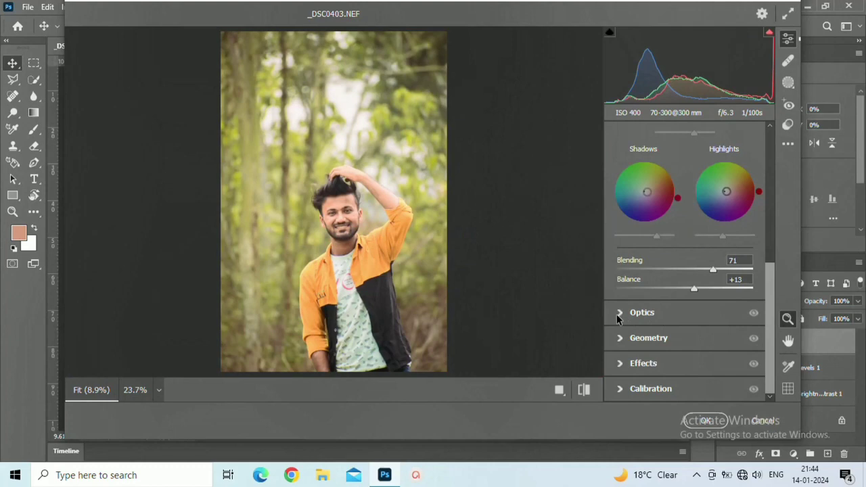
Test a +20 distortion, reset it to 0, and add a -45 vignette in Optics.
{"action": "left_click", "coordinate": [619, 313]}
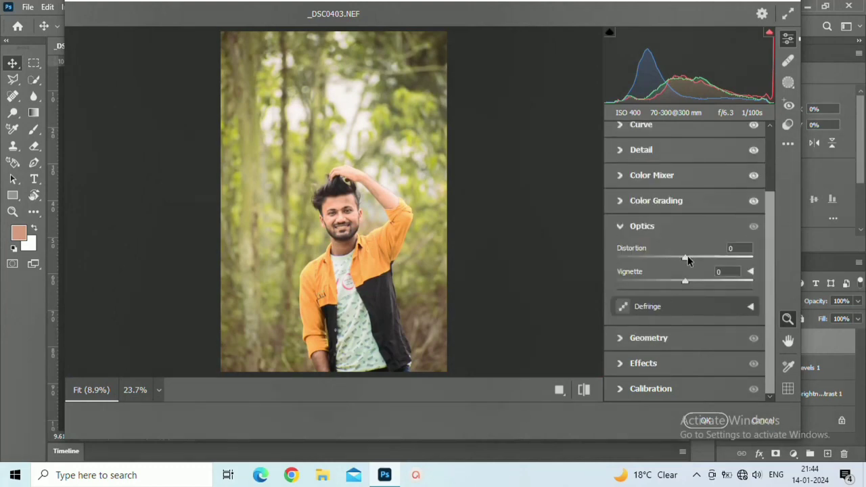
{"action": "mouse_move", "coordinate": [685, 256]}
{"action": "left_mouse_down"}
{"action": "mouse_move", "coordinate": [699, 258]}
{"action": "mouse_move", "coordinate": [683, 283]}
{"action": "left_mouse_up"}
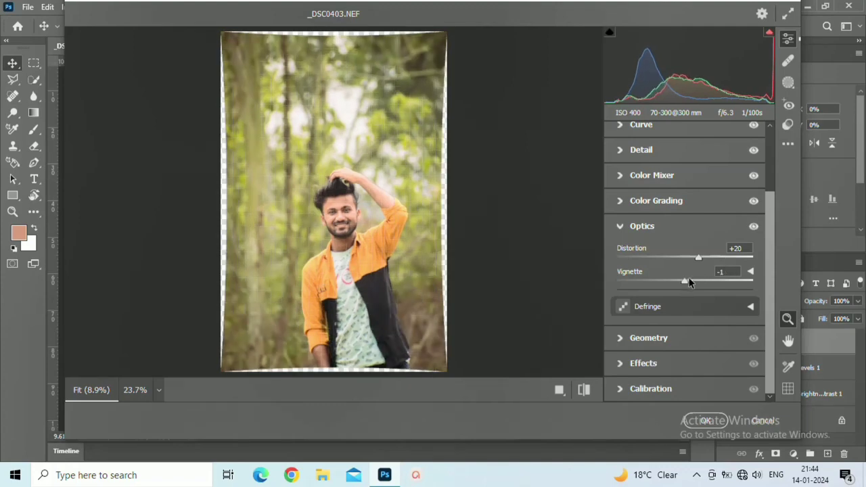
{"action": "left_click_drag", "start_coordinate": [693, 263], "coordinate": [687, 270]}
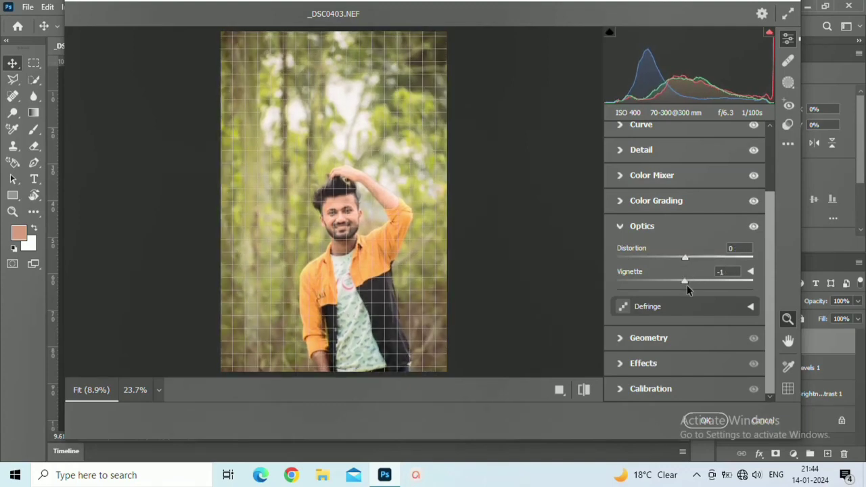
{"action": "mouse_move", "coordinate": [685, 283]}
{"action": "left_mouse_down"}
{"action": "mouse_move", "coordinate": [655, 283]}
{"action": "mouse_move", "coordinate": [653, 292]}
{"action": "left_mouse_up"}
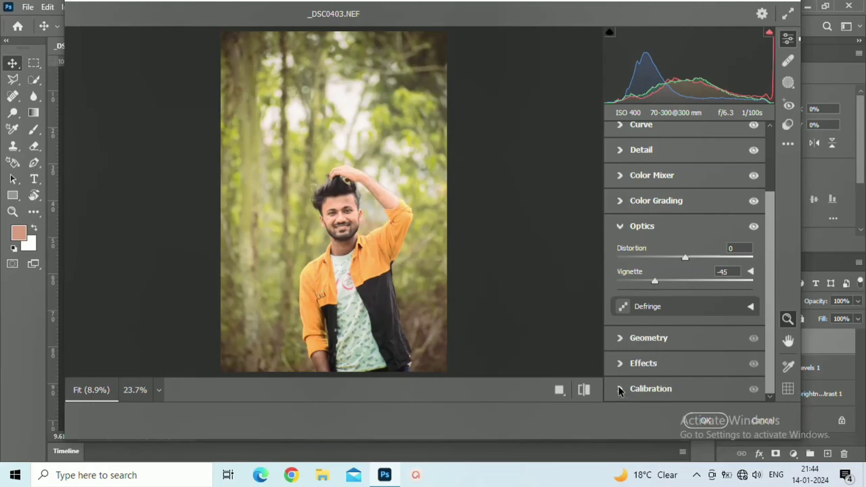
Set Calibration primary saturation to Red +10, Green +27 and Blue +11.
{"action": "left_click", "coordinate": [620, 389]}
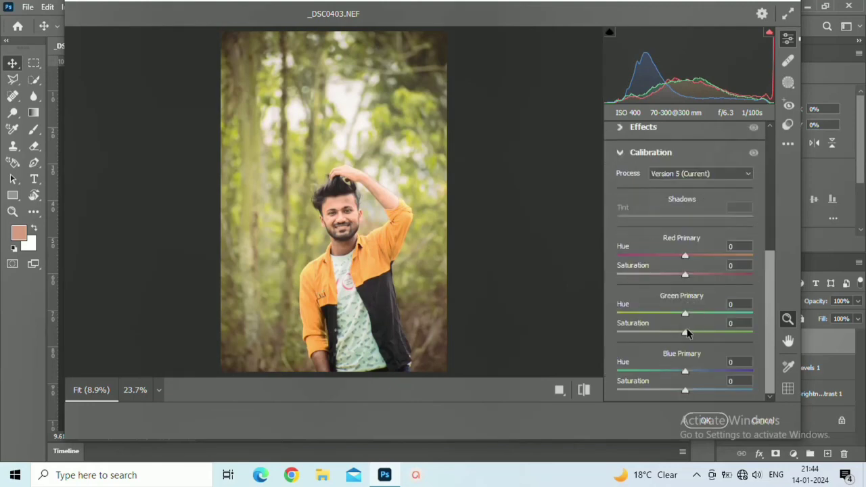
{"action": "left_click_drag", "start_coordinate": [687, 330], "coordinate": [715, 334]}
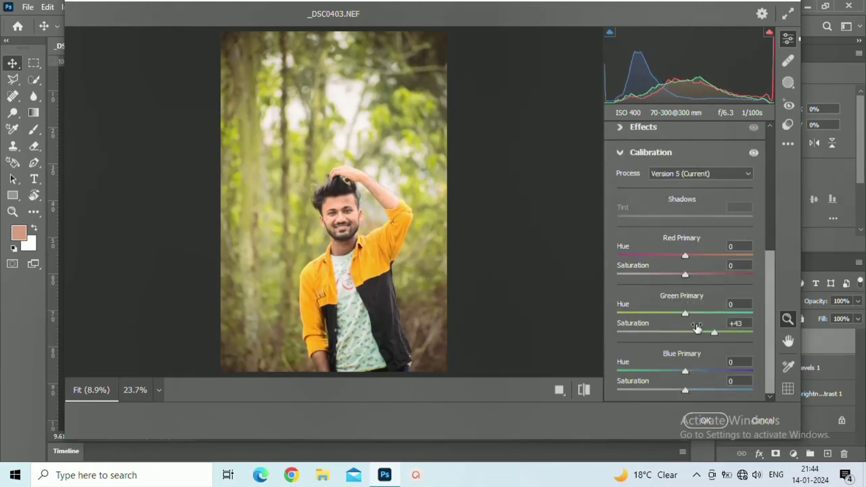
{"action": "left_click", "coordinate": [702, 333]}
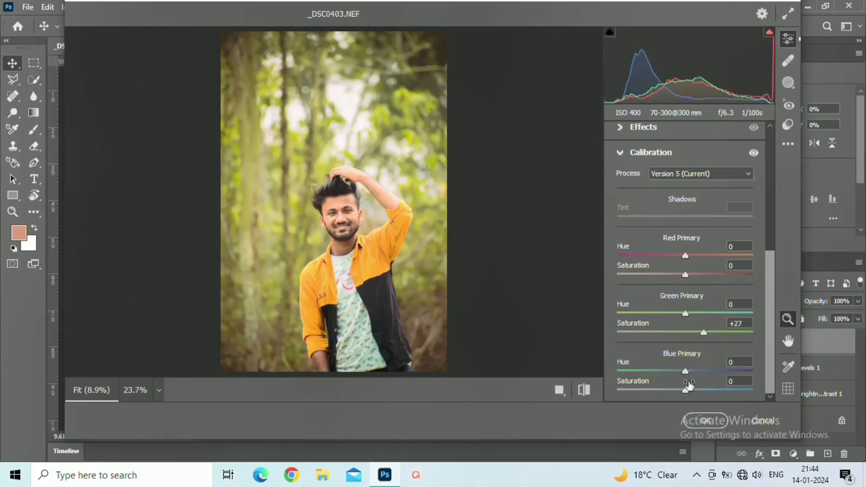
{"action": "left_click_drag", "start_coordinate": [690, 391], "coordinate": [694, 389]}
{"action": "left_click_drag", "start_coordinate": [685, 274], "coordinate": [690, 280]}
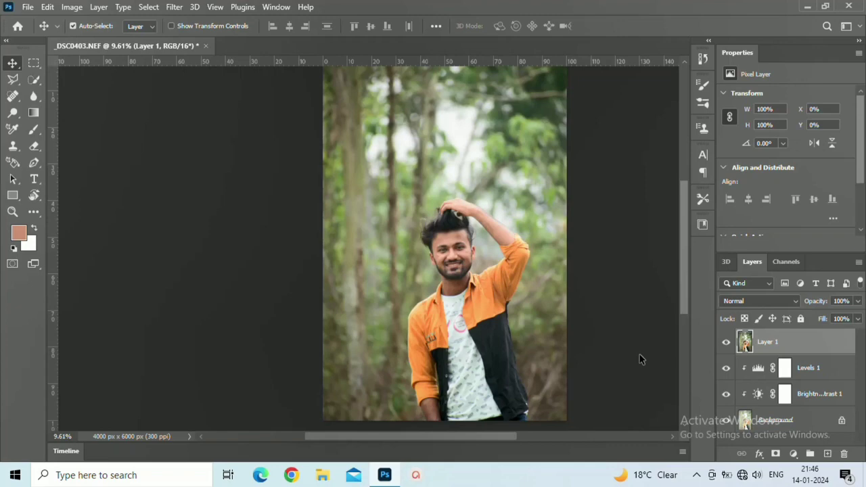
Commit the Camera Raw grade to Layer 1 and select the Zoom tool.
{"action": "key", "text": "Delete"}
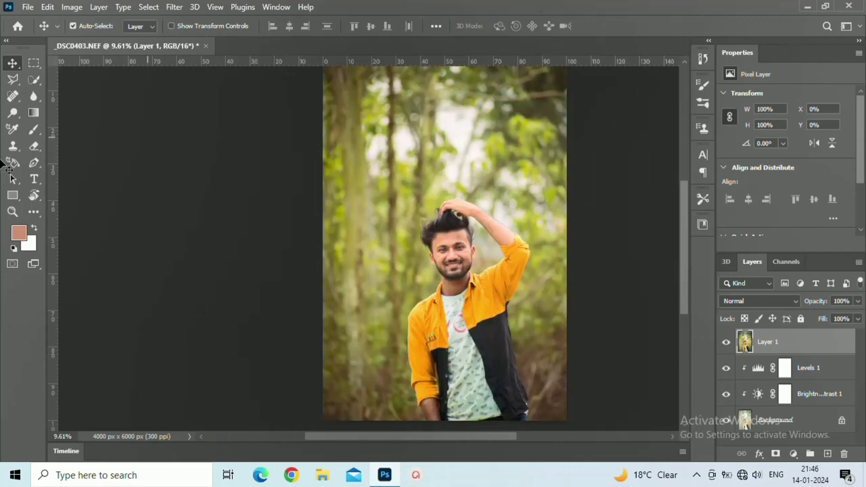
{"action": "left_click", "coordinate": [12, 212]}
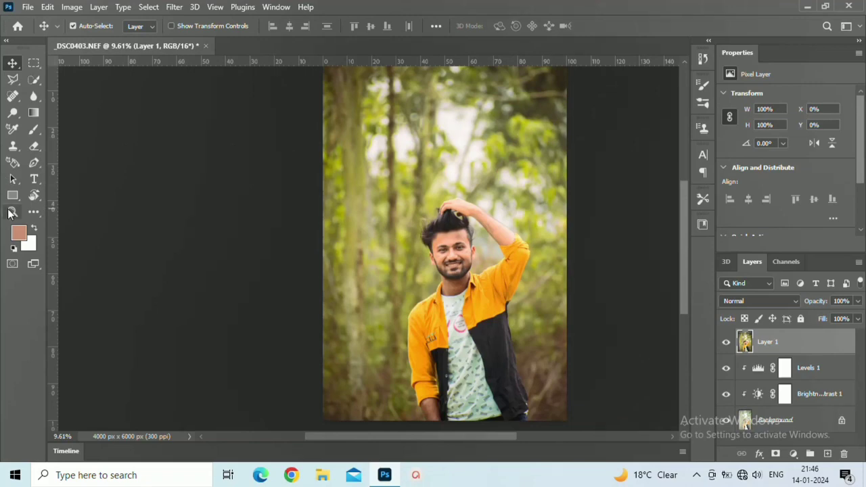
Zoom in on the man's face from 9.61% to 33.33%.
{"action": "left_click", "coordinate": [464, 259]}
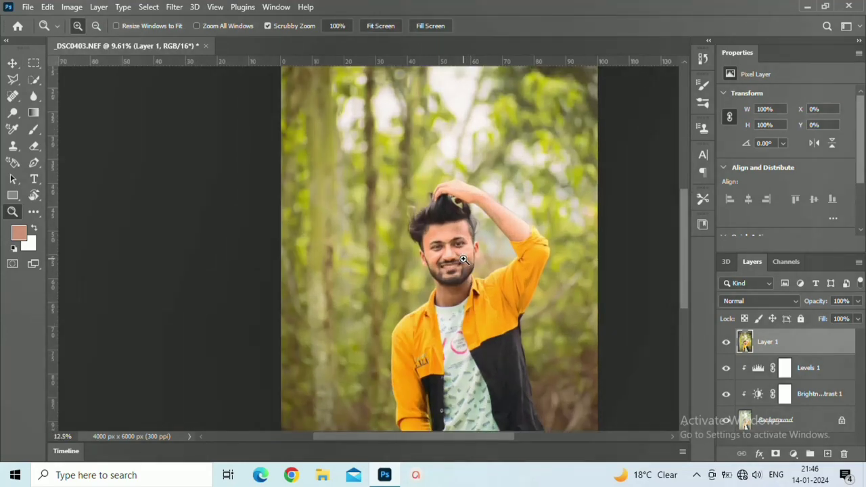
{"action": "left_click", "coordinate": [464, 259]}
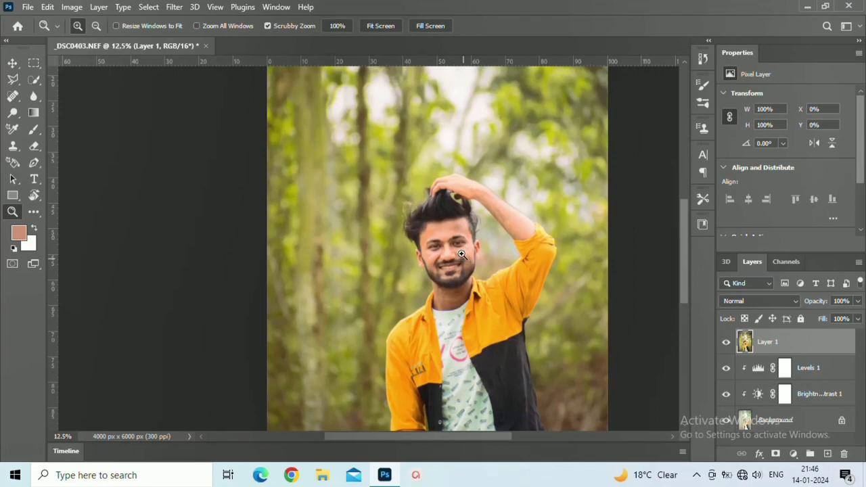
{"action": "left_click", "coordinate": [458, 259]}
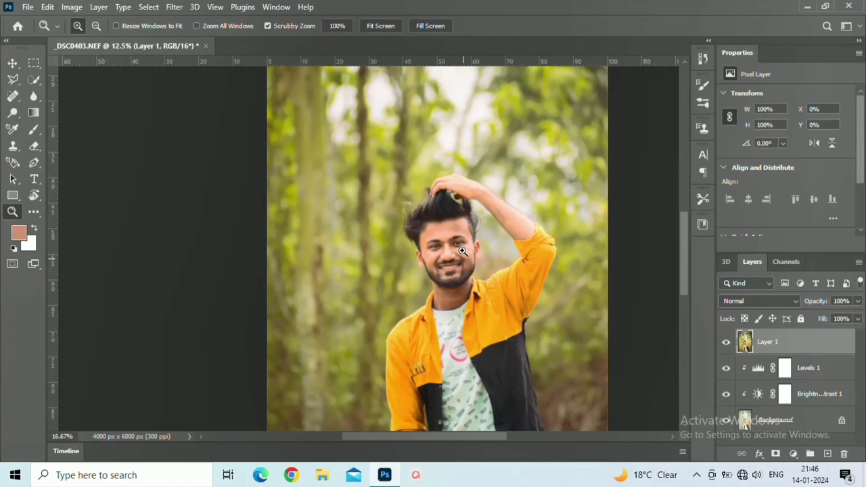
{"action": "left_click", "coordinate": [462, 251]}
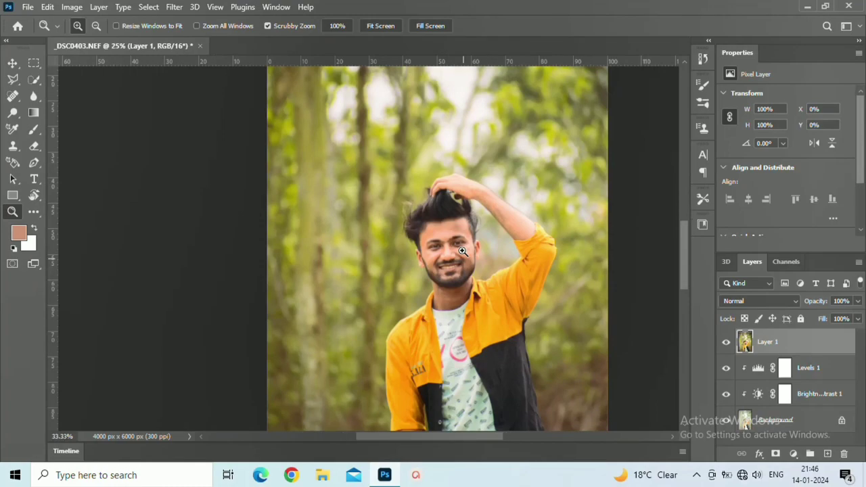